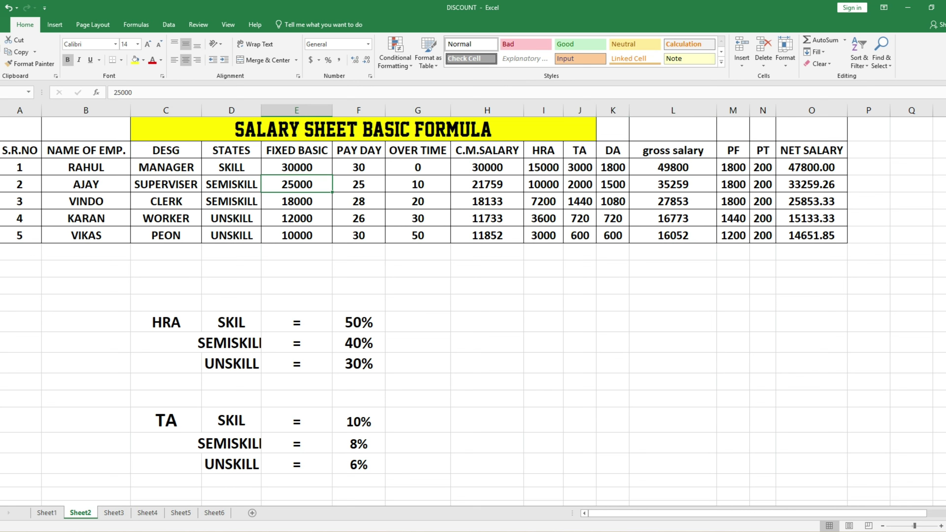
# Step: Examine the completed salary sheet's fixed basic value and its column headings from C.M.SALARY through NET SALARY
pyautogui.click(297, 168)
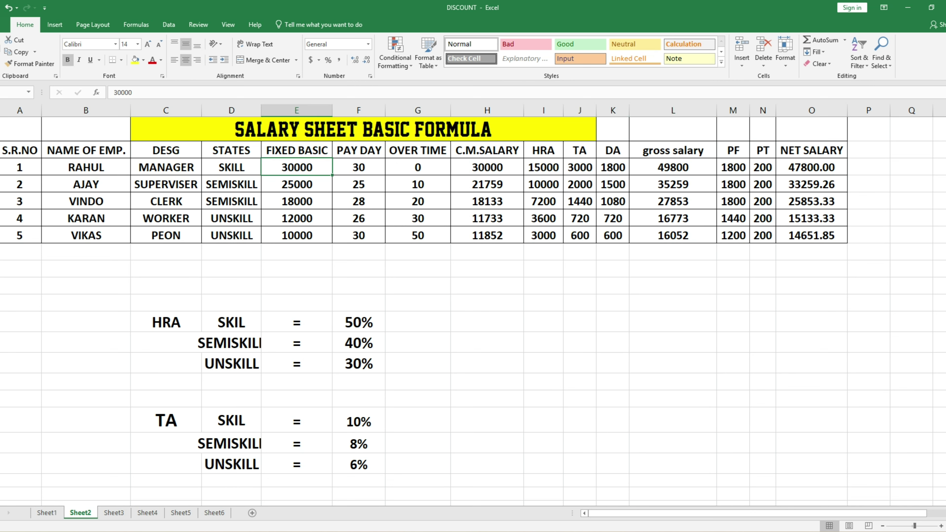
pyautogui.click(488, 150)
pyautogui.click(544, 150)
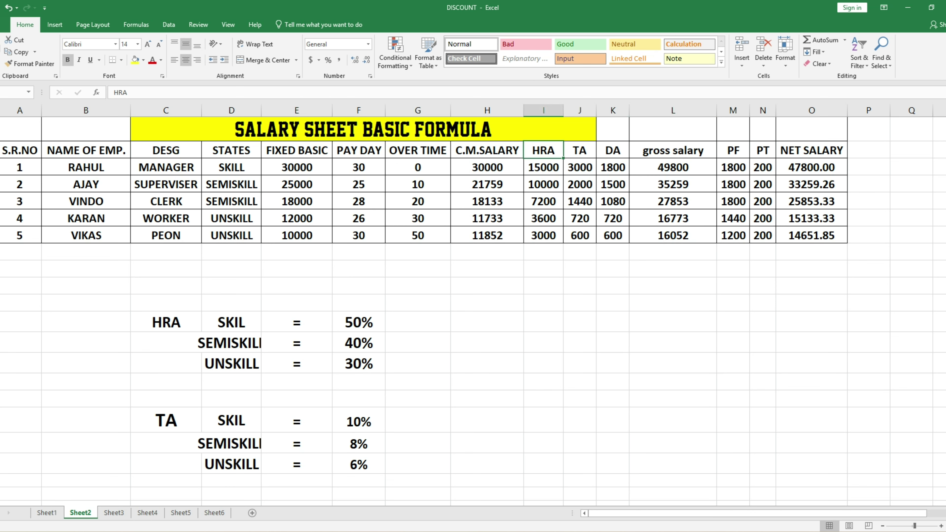
pyautogui.click(579, 151)
pyautogui.click(613, 151)
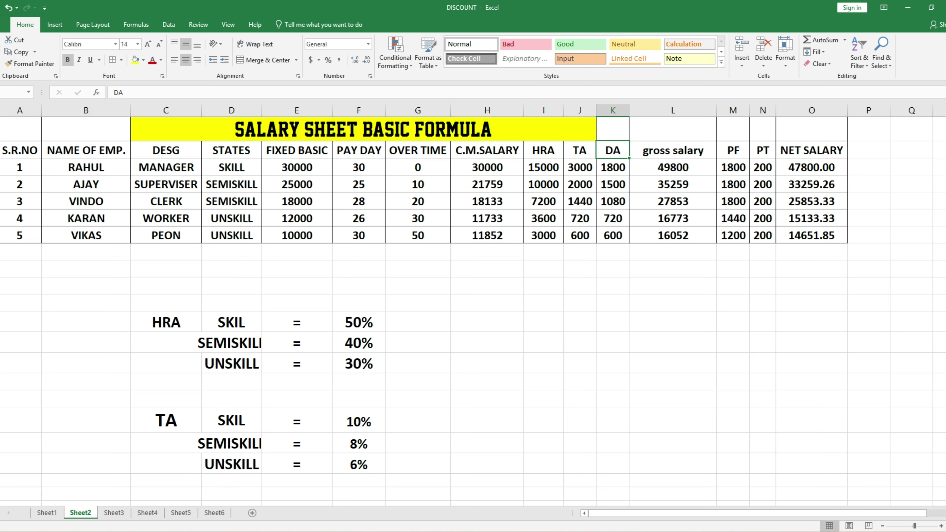
pyautogui.click(672, 150)
pyautogui.click(733, 150)
pyautogui.click(762, 150)
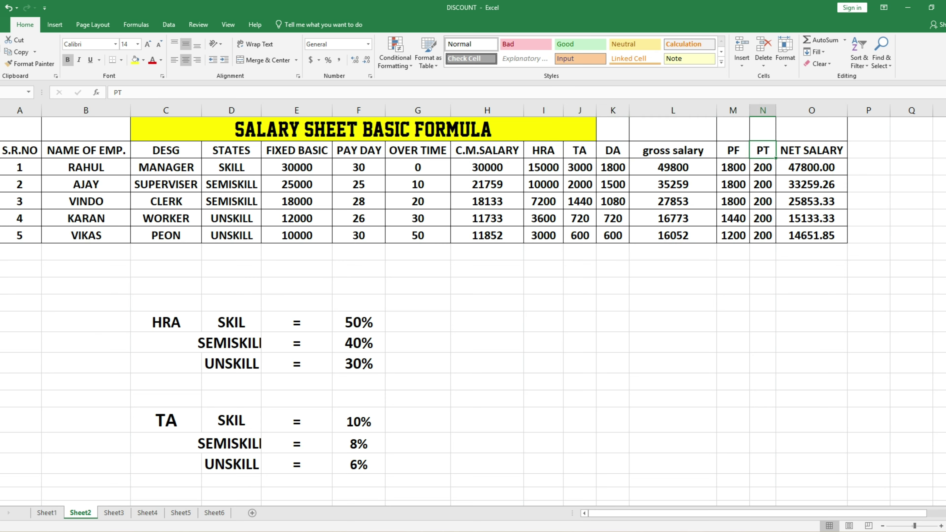
pyautogui.click(811, 151)
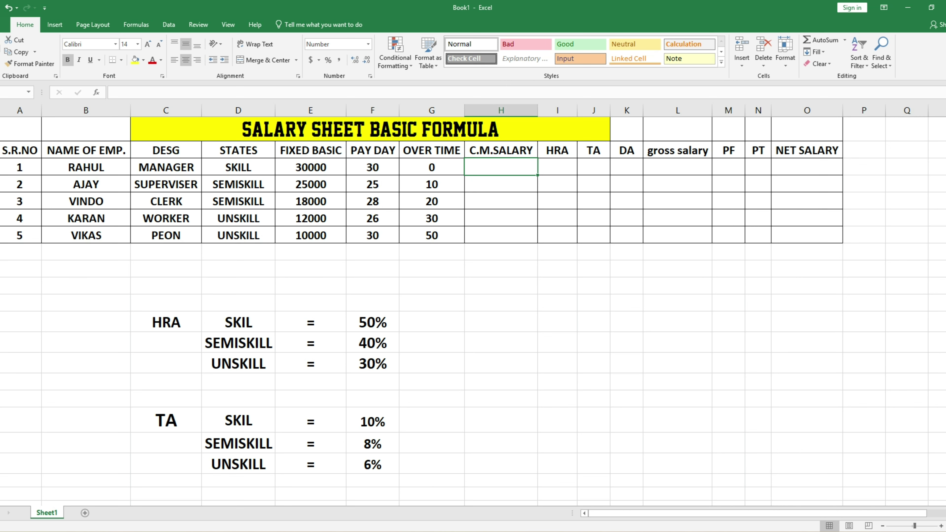
# Step: Begin the C.M.SALARY formula in H3 with the pay for days worked: =(E3/30)*F3
pyautogui.write('=')
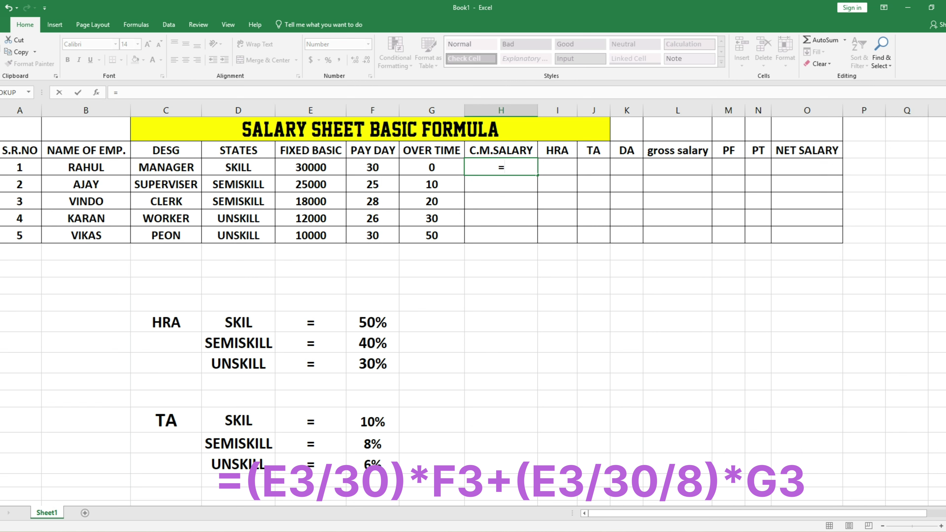
pyautogui.click(311, 168)
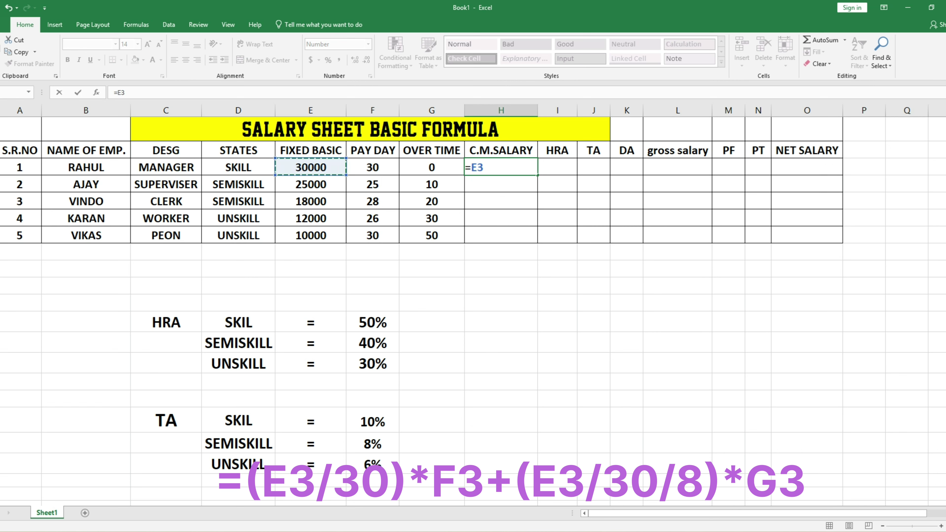
pyautogui.press('BackSpace')
pyautogui.press('BackSpace')
pyautogui.write('(')
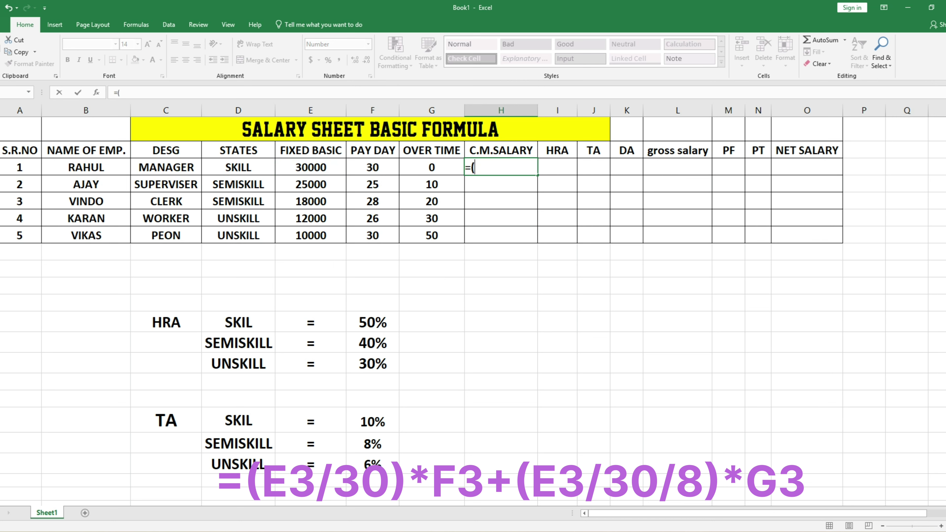
pyautogui.click(310, 167)
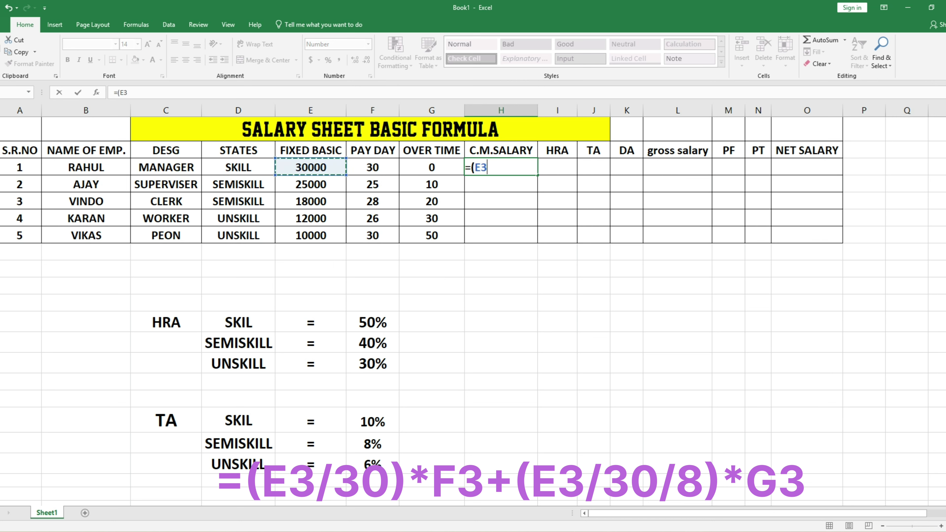
pyautogui.write('/30)')
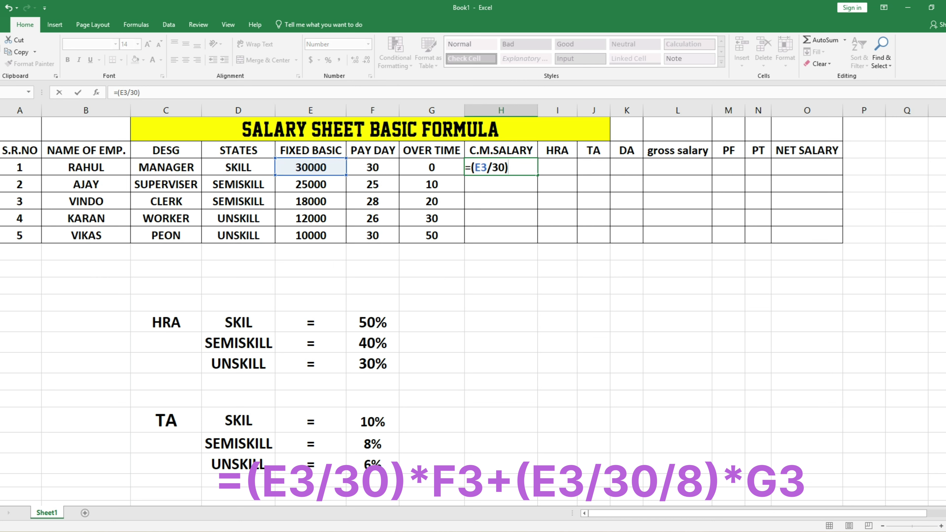
pyautogui.write('*')
pyautogui.press('Left')
pyautogui.press('Left')
# Step: Complete the H3 formula with the overtime term +(E3/30/8)*G3 and fill it down through H7
pyautogui.write('+')
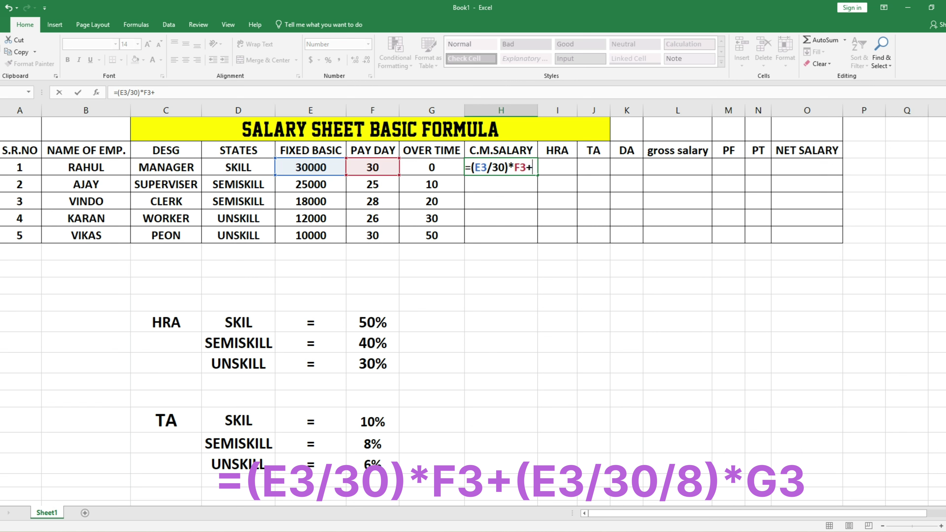
pyautogui.write('(')
pyautogui.press('Left')
pyautogui.press('Left')
pyautogui.press('Left')
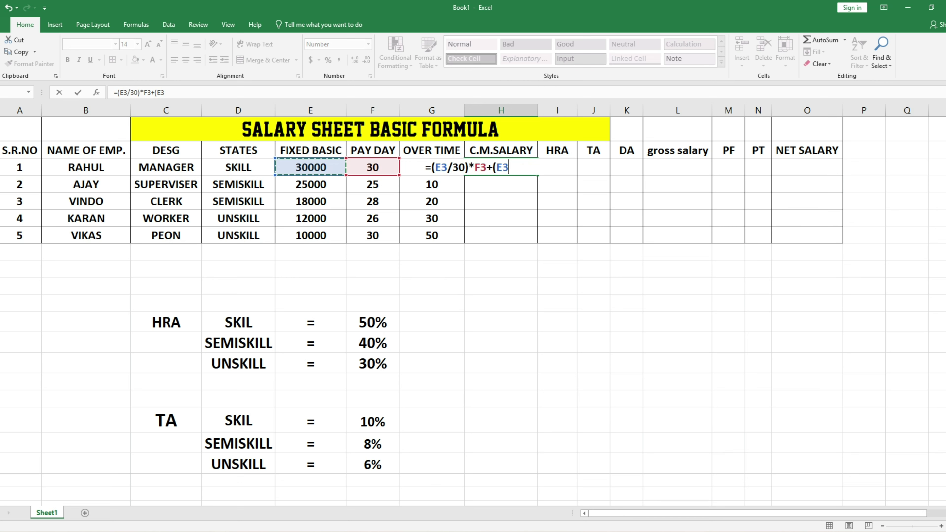
pyautogui.write('/30/8)')
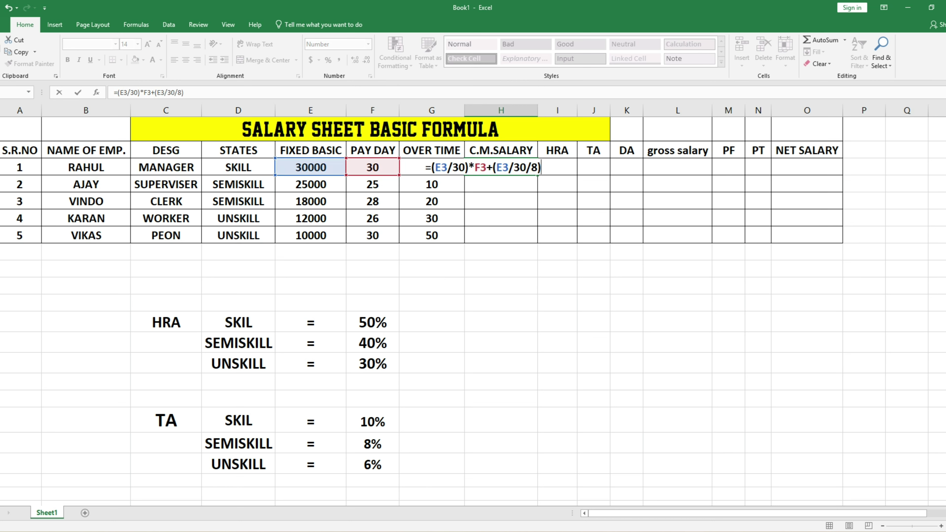
pyautogui.write('*')
pyautogui.click(432, 167)
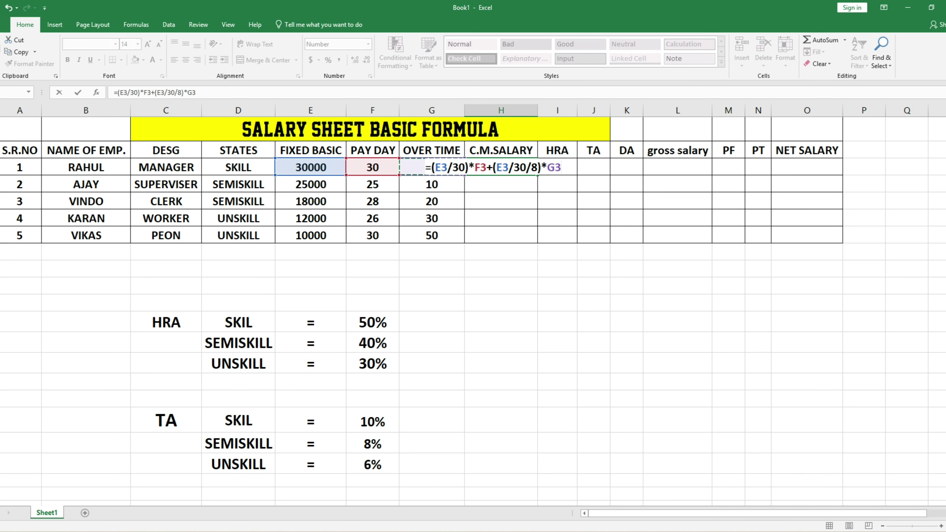
pyautogui.press('Return')
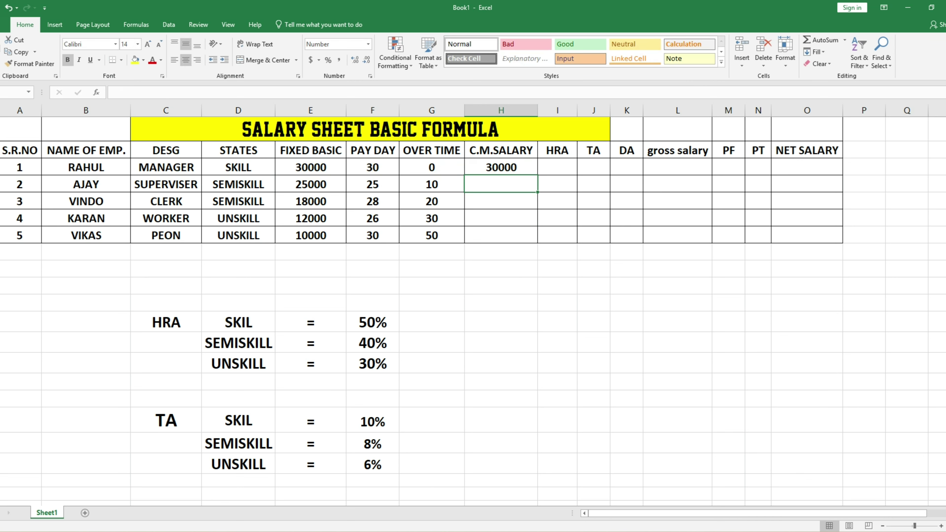
pyautogui.click(501, 167)
pyautogui.moveTo(538, 174); pyautogui.dragTo(538, 238)
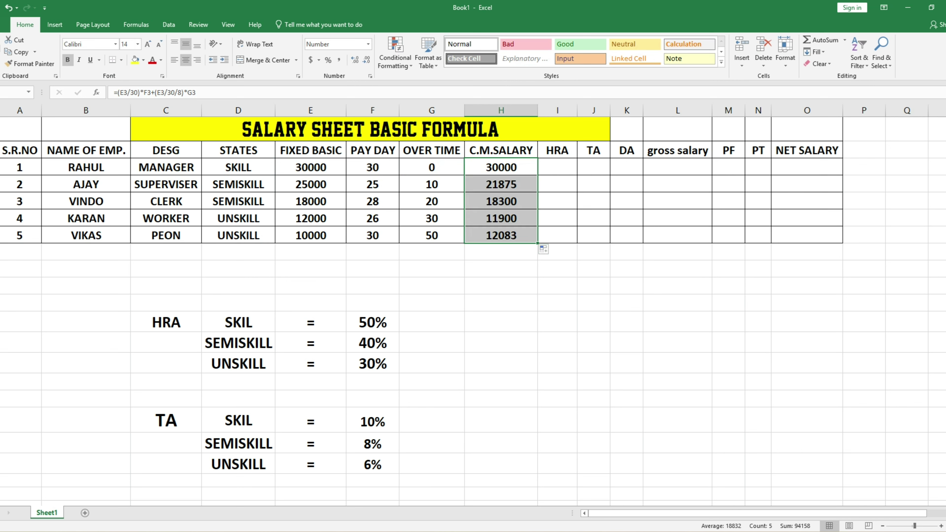
# Step: Begin the HRA formula in I3 with the skilled rate: =IF(D3="SKILL",E3*50%,
pyautogui.click(558, 167)
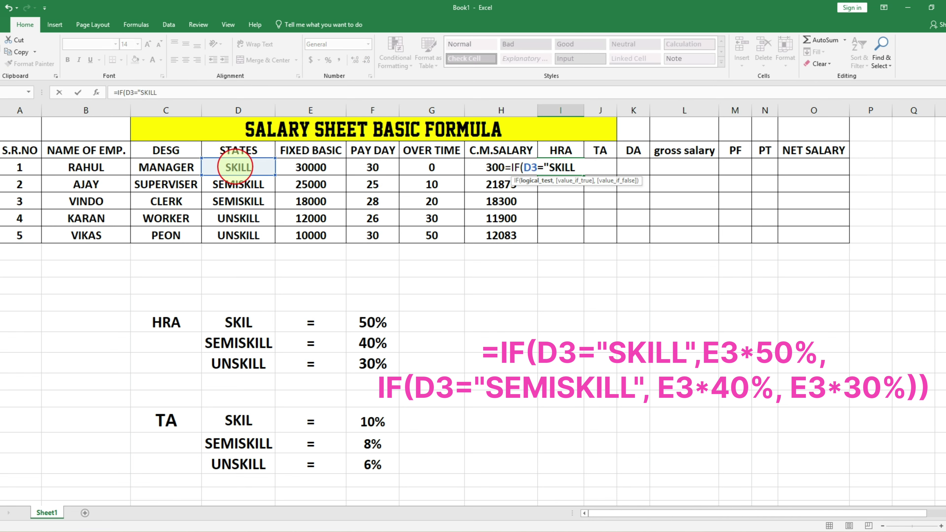
pyautogui.write('",')
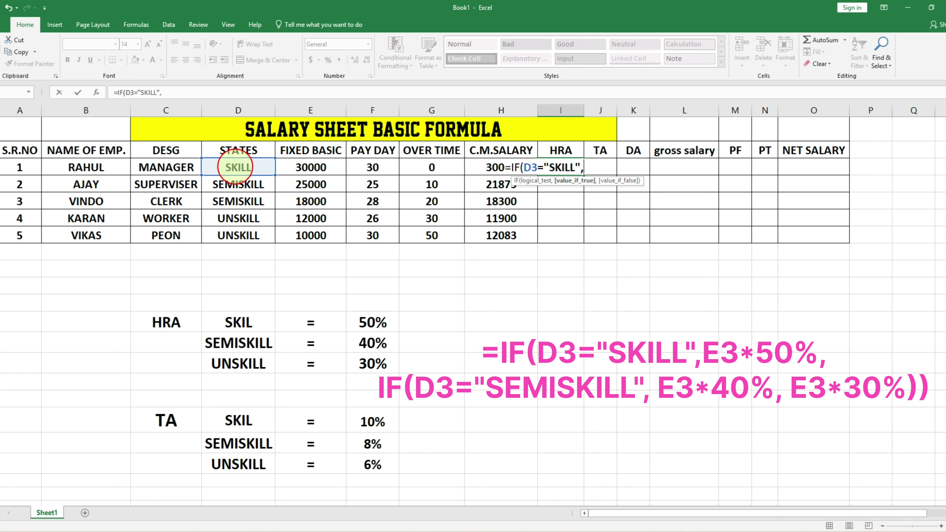
pyautogui.click(296, 168)
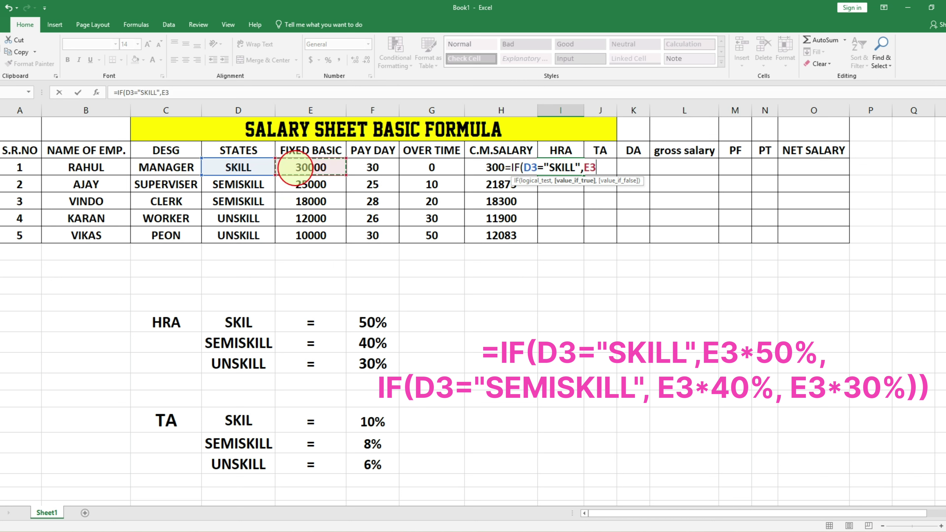
pyautogui.write('*50%,')
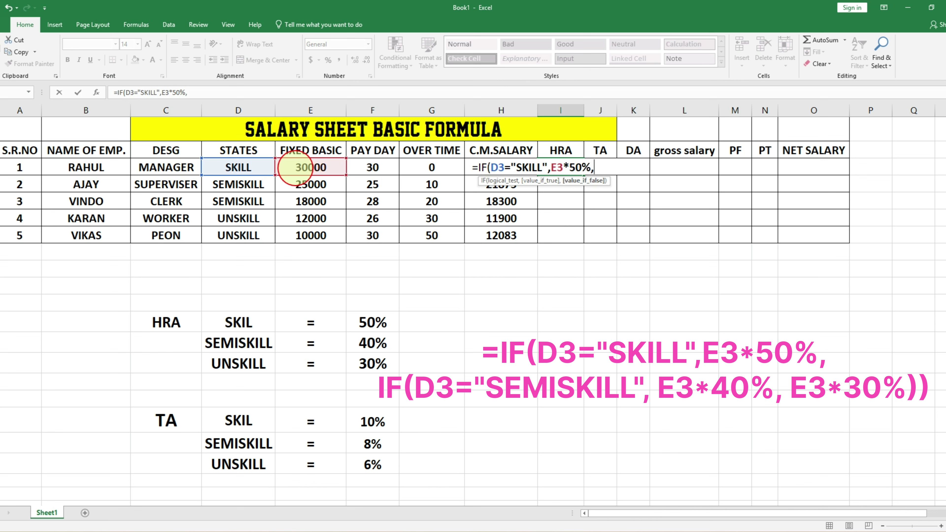
# Step: Nest a second IF in the HRA formula for the semiskilled rate: IF(D3="SEMISKILL",E3*40%,
pyautogui.write('IF(')
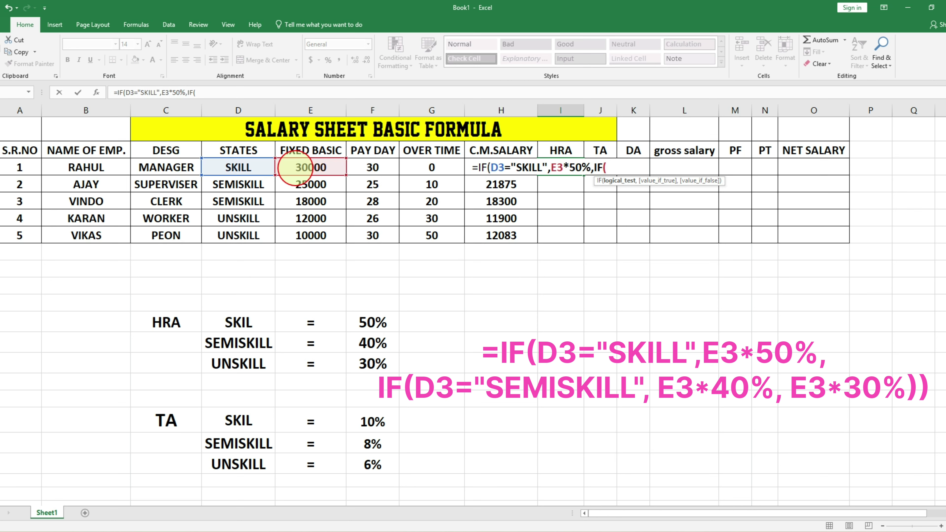
pyautogui.click(252, 168)
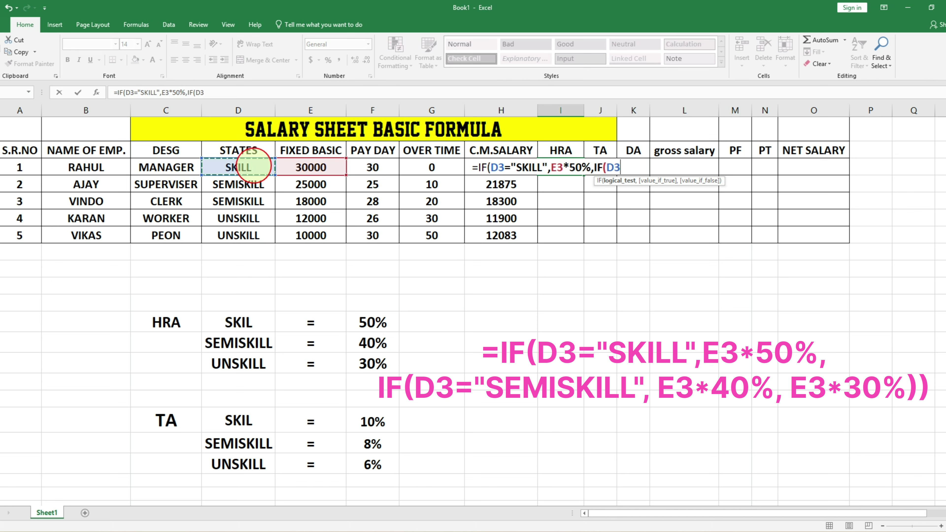
pyautogui.write('="SEMI')
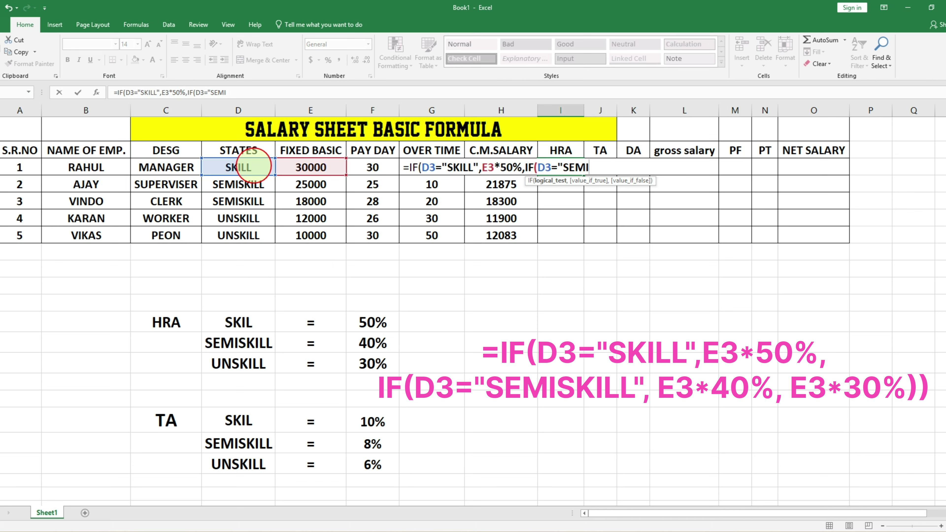
pyautogui.write('SKILL",')
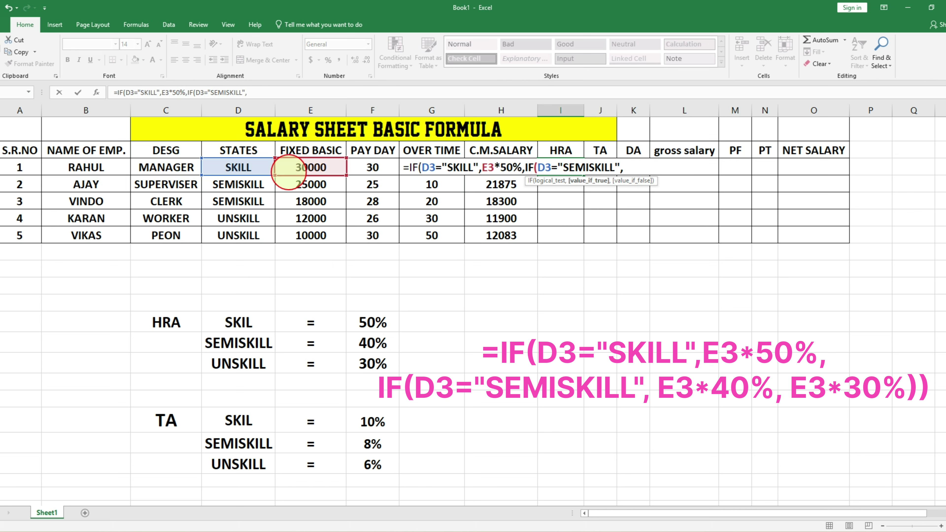
pyautogui.click(289, 169)
pyautogui.write('*')
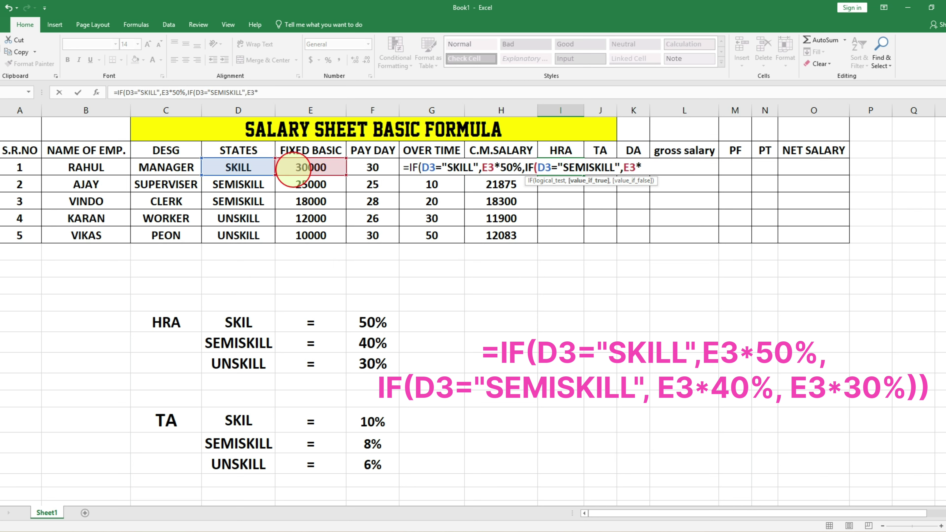
pyautogui.write('40%,')
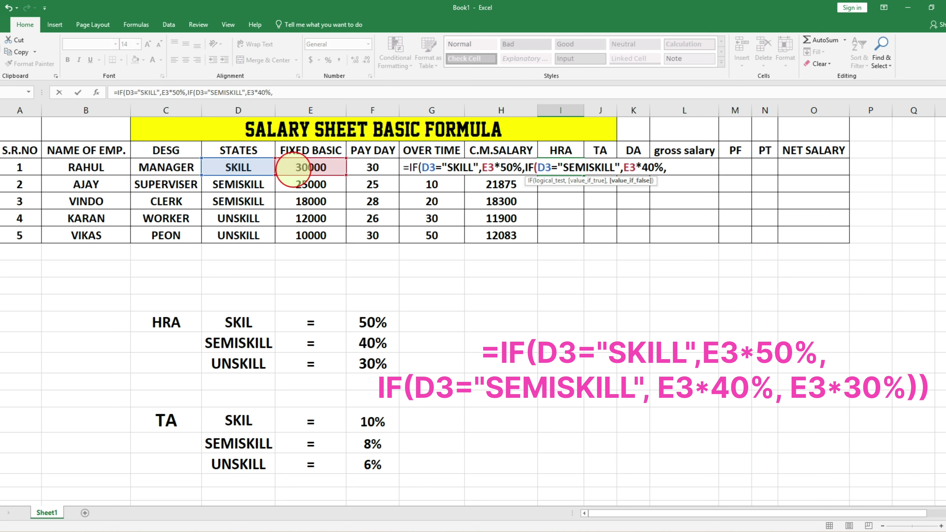
# Step: Finish the HRA formula with the unskilled rate E3*30%)) and fill it down through I7
pyautogui.click(321, 170)
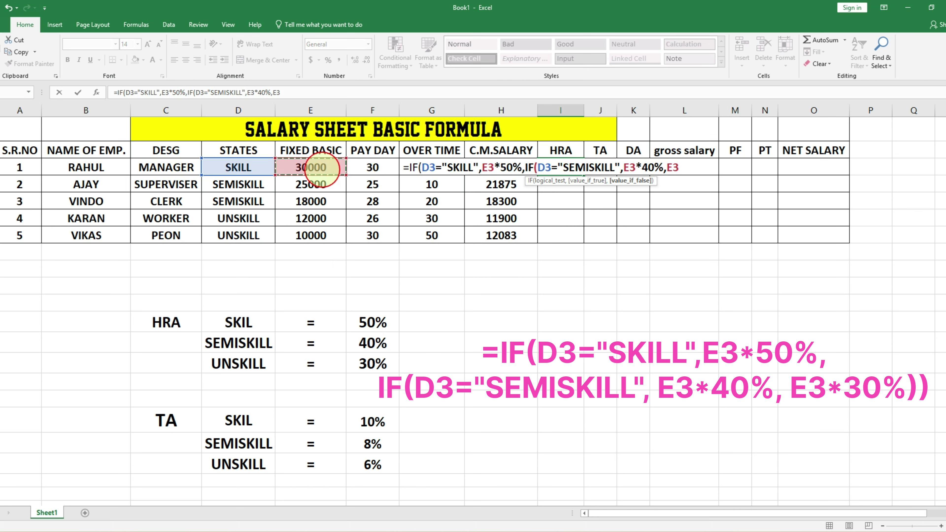
pyautogui.write('*30')
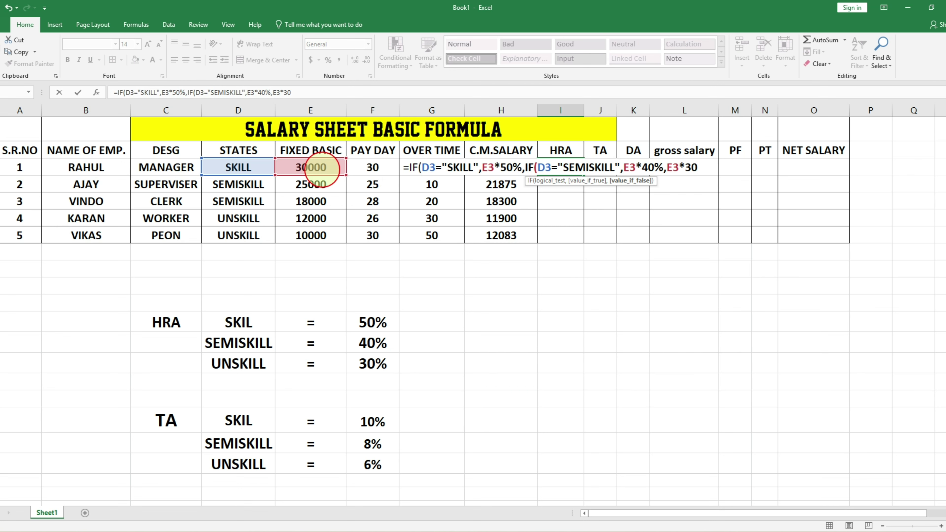
pyautogui.write('%))')
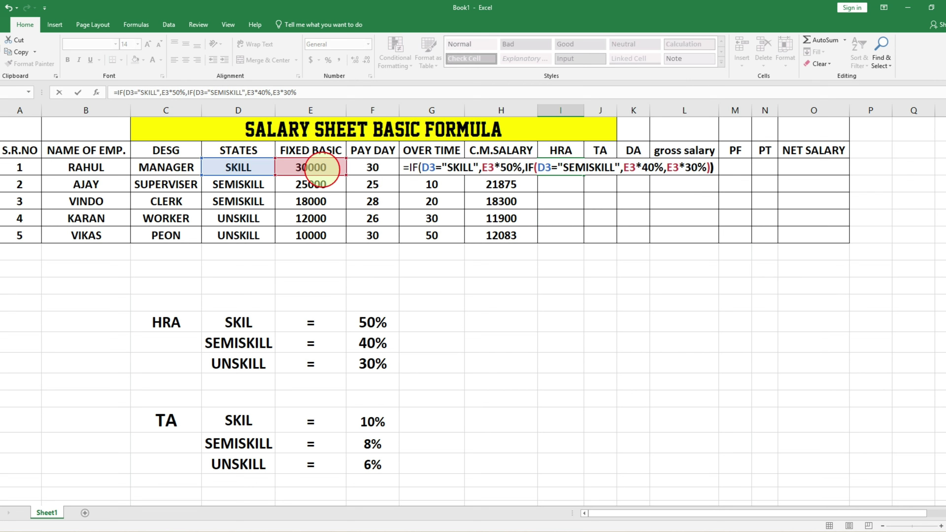
pyautogui.press('Return')
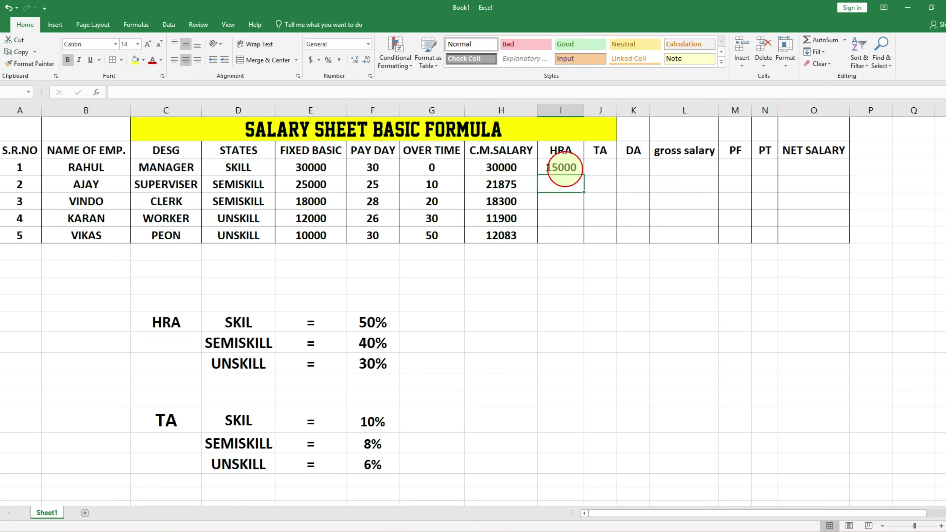
pyautogui.click(564, 169)
pyautogui.moveTo(584, 175); pyautogui.dragTo(587, 240)
# Step: Begin the TA formula in J3 with the skilled rate: =IF(D3="SKILL",E3*10%,
pyautogui.click(601, 167)
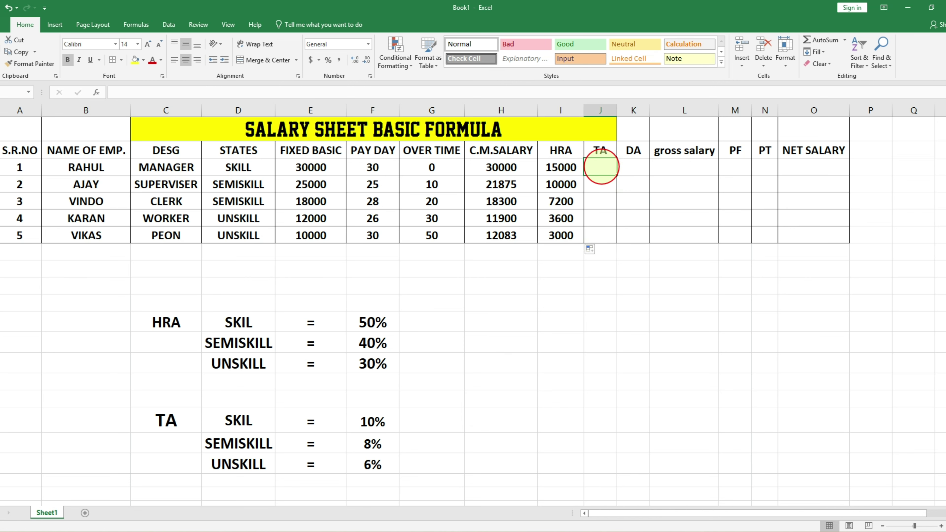
pyautogui.write('=')
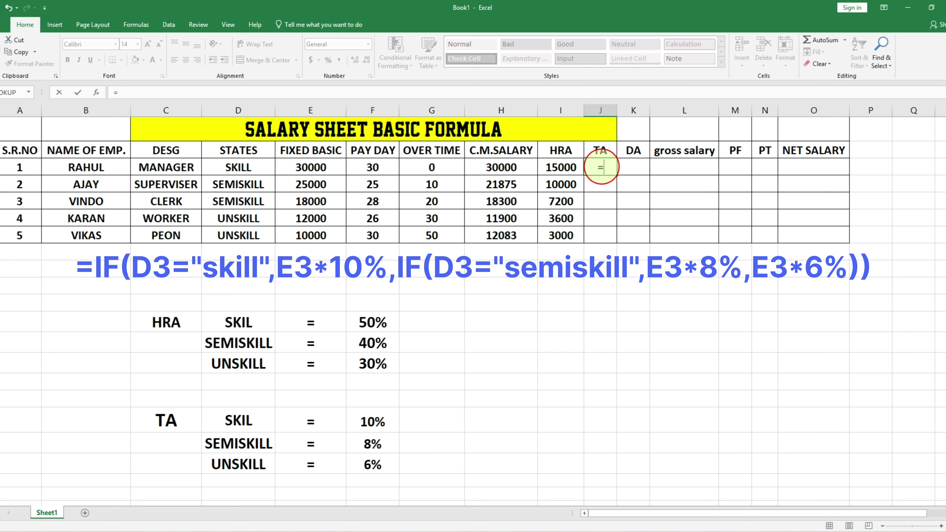
pyautogui.write('FI')
pyautogui.press('BackSpace')
pyautogui.press('BackSpace')
pyautogui.write('IF')
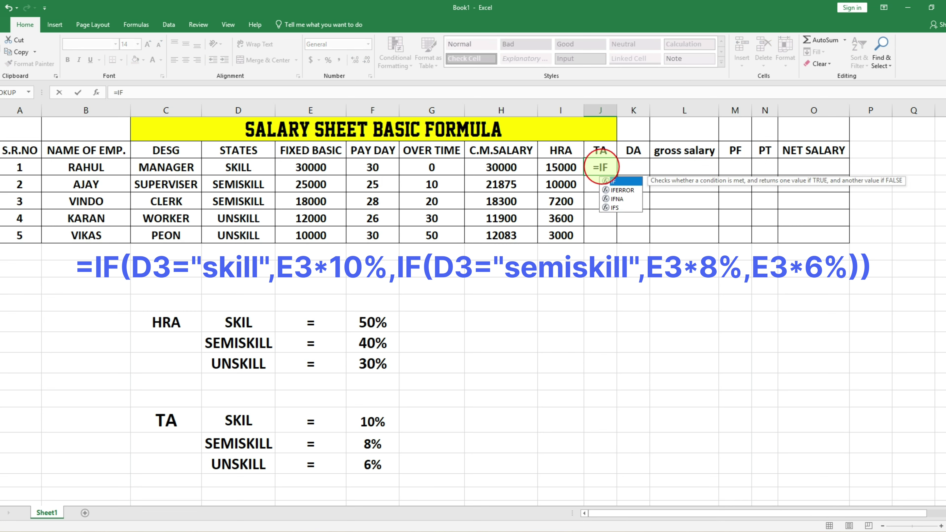
pyautogui.write('(')
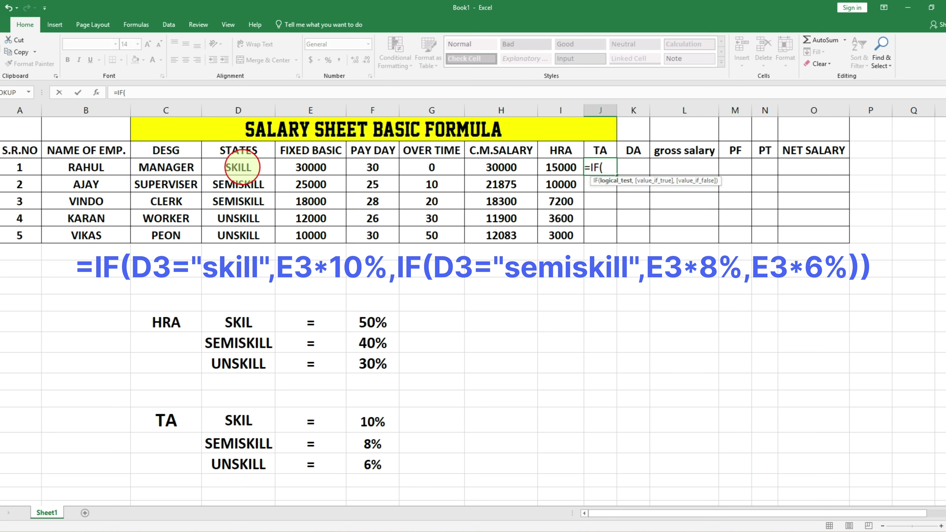
pyautogui.click(239, 167)
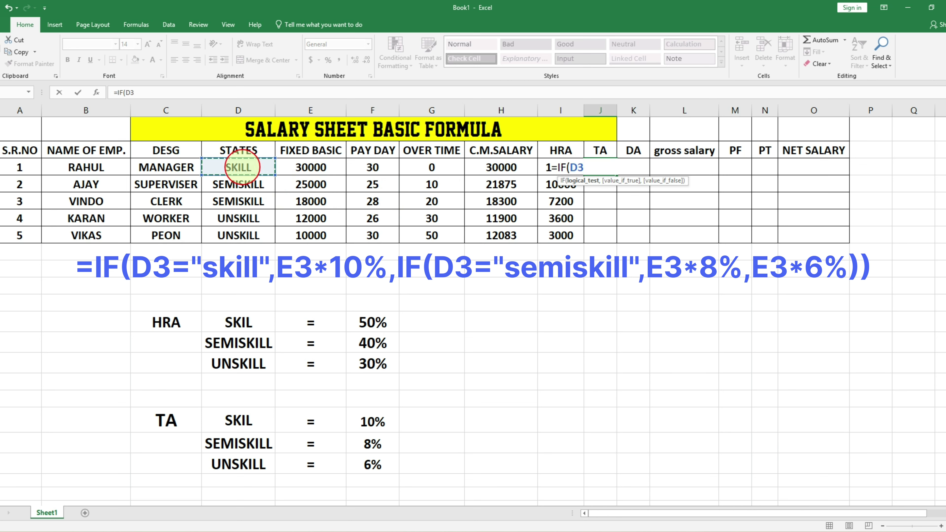
pyautogui.write('="SKILL"')
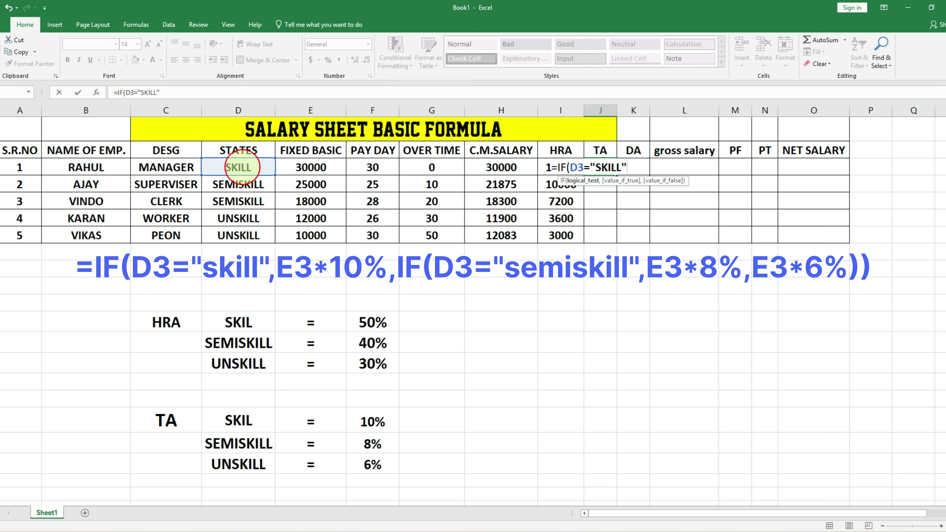
pyautogui.write(',')
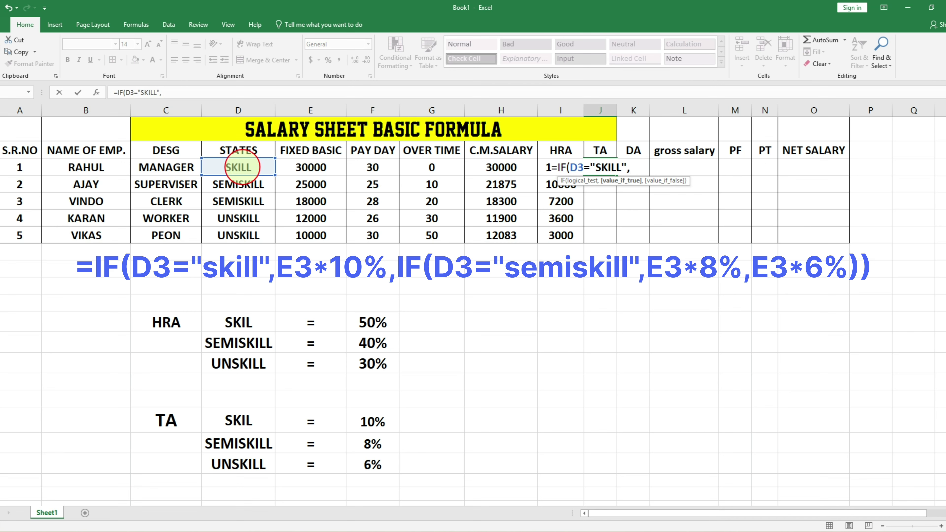
pyautogui.click(311, 167)
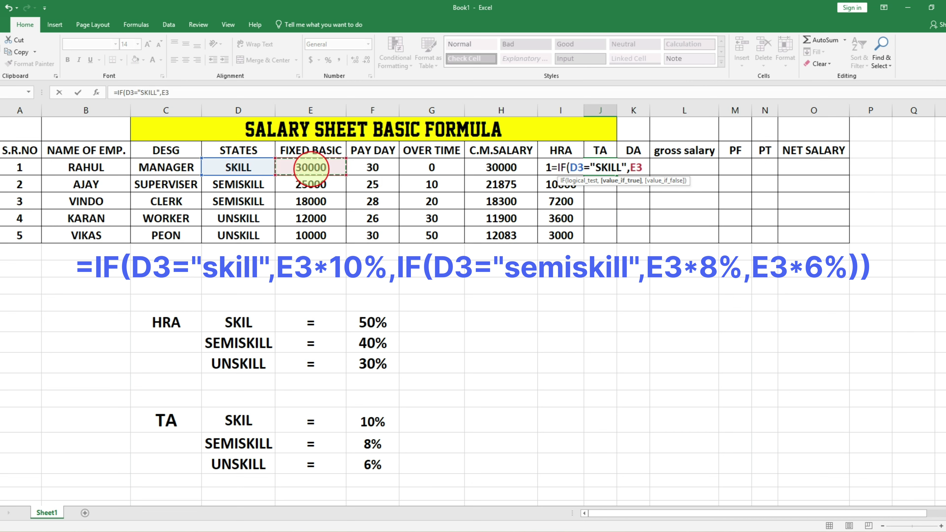
pyautogui.write('*10%,')
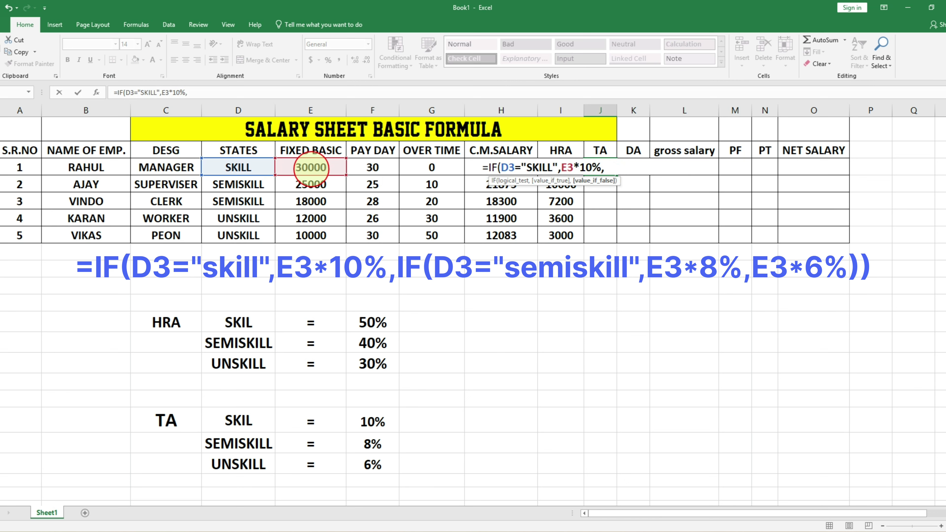
# Step: Nest a second IF in the TA formula that tests D3 for "SEMISKILL" and returns E3*8%
pyautogui.write('IF')
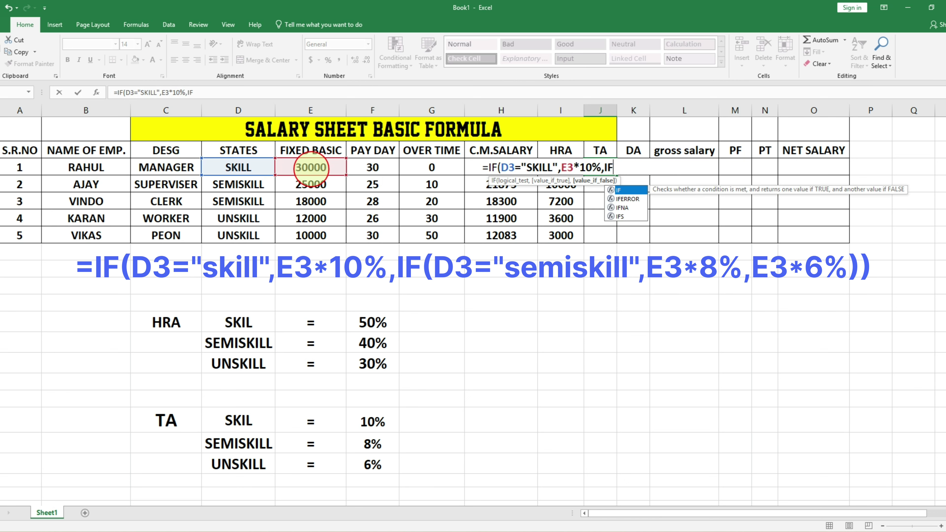
pyautogui.press('Escape')
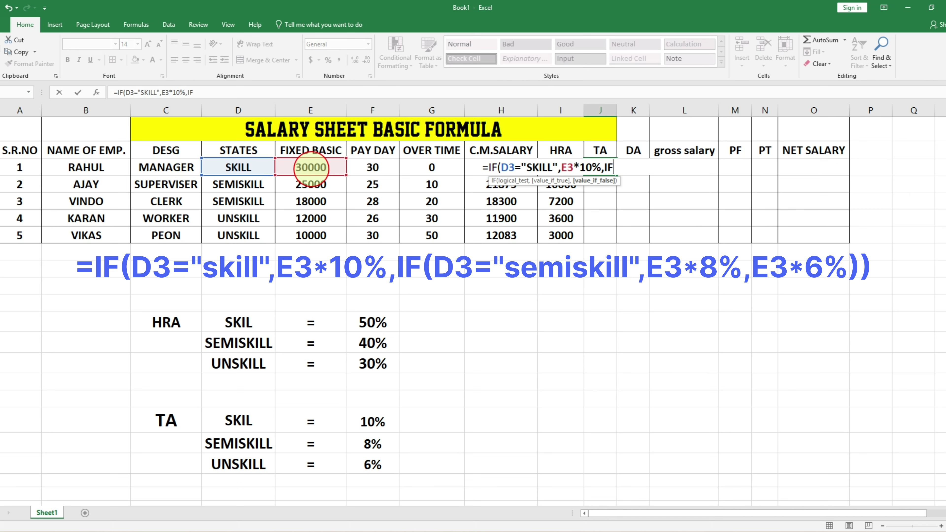
pyautogui.write('(')
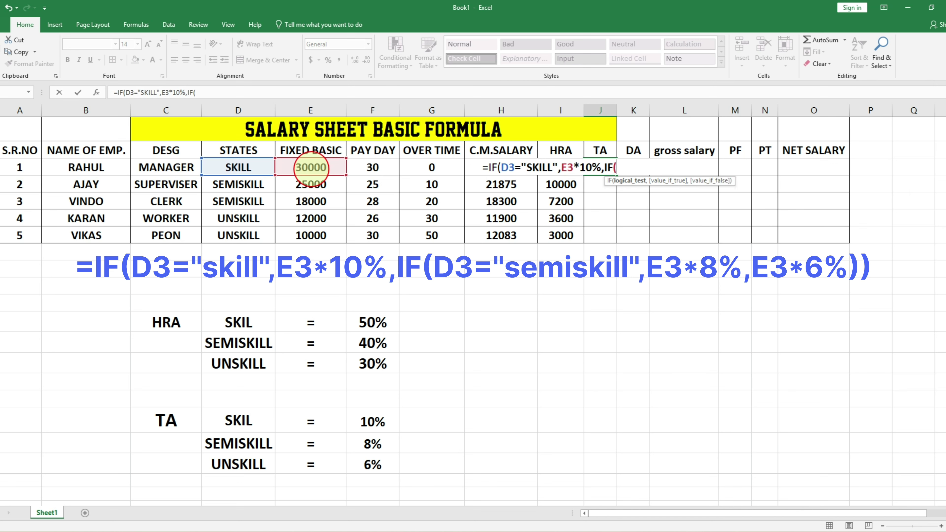
pyautogui.click(247, 164)
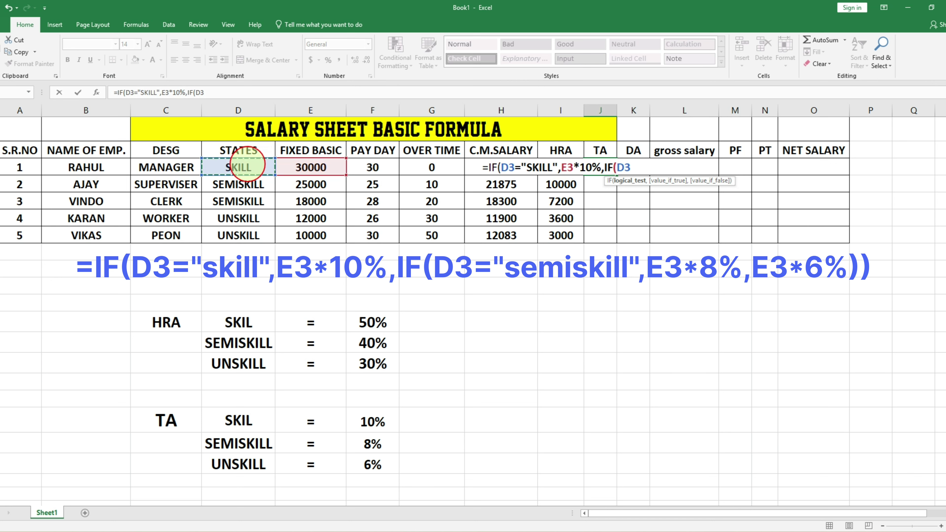
pyautogui.write('"semi')
pyautogui.press('BackSpace')
pyautogui.press('BackSpace')
pyautogui.press('BackSpace')
pyautogui.press('BackSpace')
pyautogui.write('SEMI')
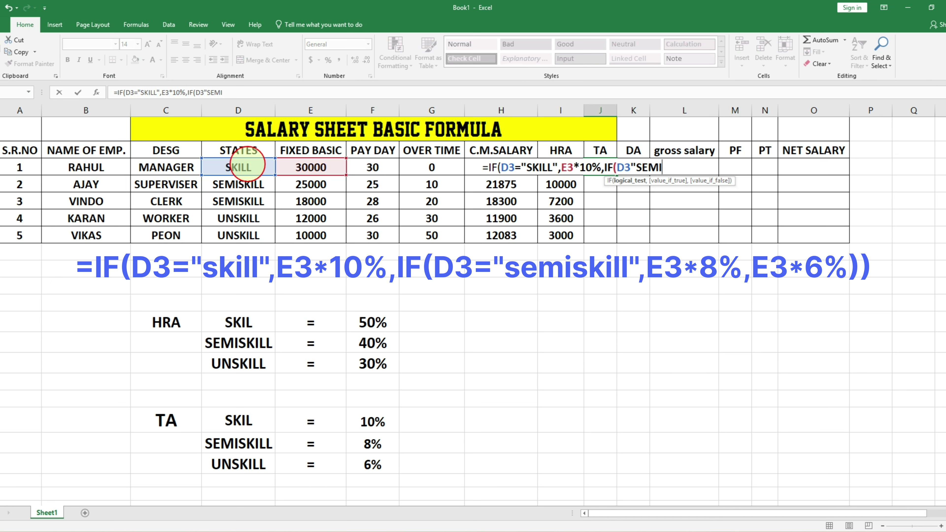
pyautogui.write('SIKILL",')
pyautogui.click(306, 169)
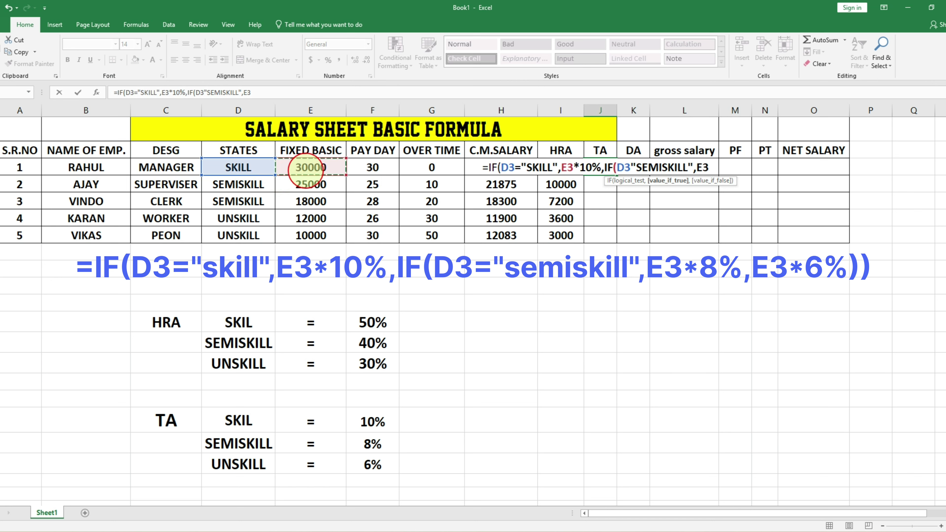
pyautogui.write('*8')
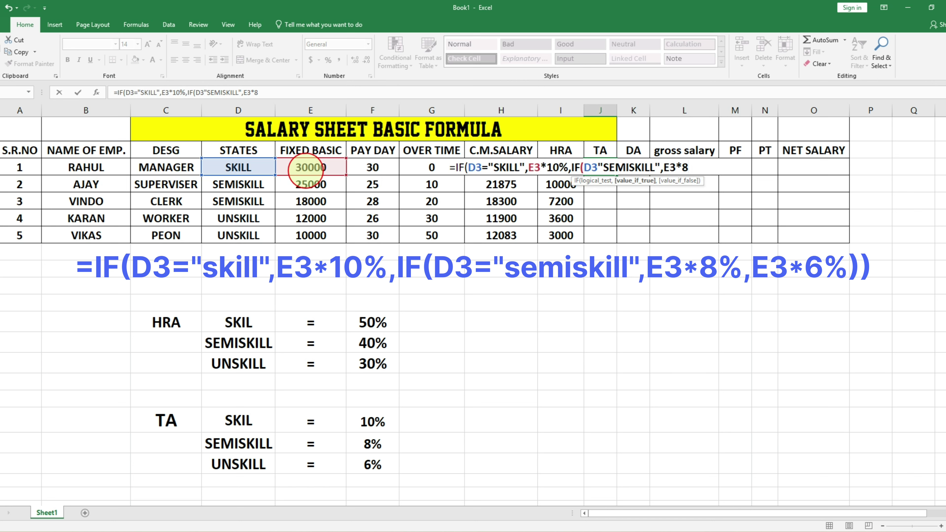
pyautogui.write('%,')
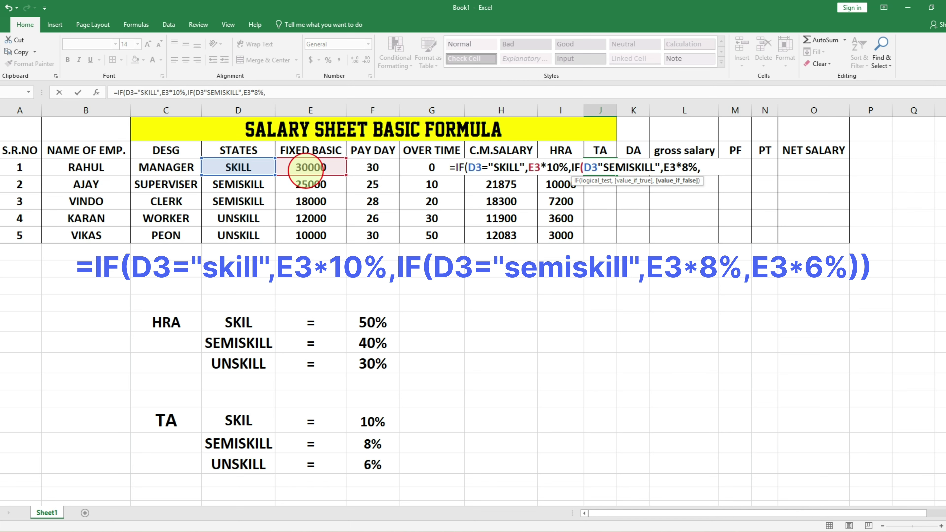
# Step: Close the TA formula with the unskilled rate E3*6%)) and try to enter it
pyautogui.click(333, 168)
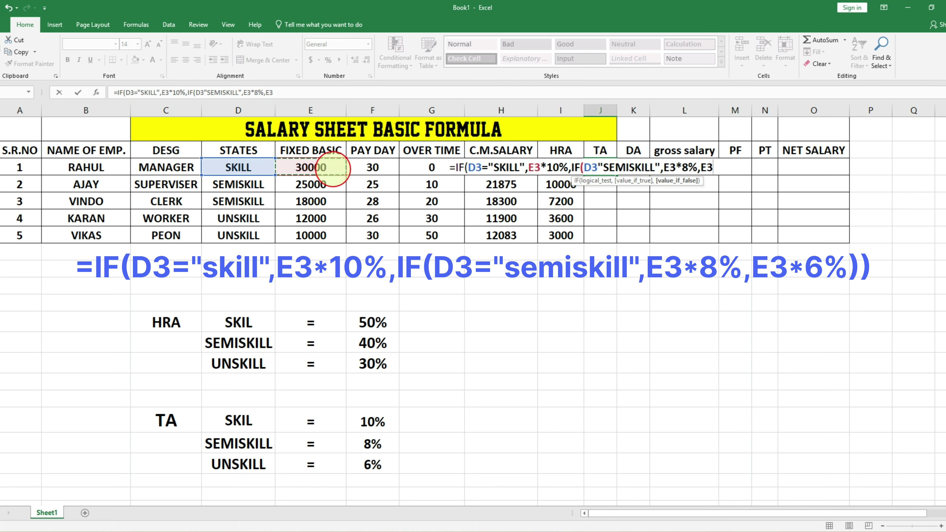
pyautogui.write('*6%))')
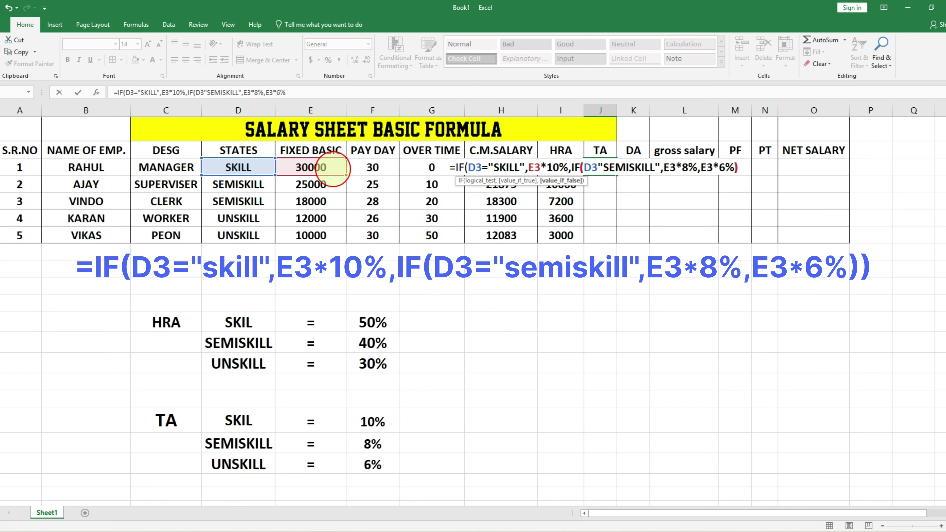
pyautogui.press('Return')
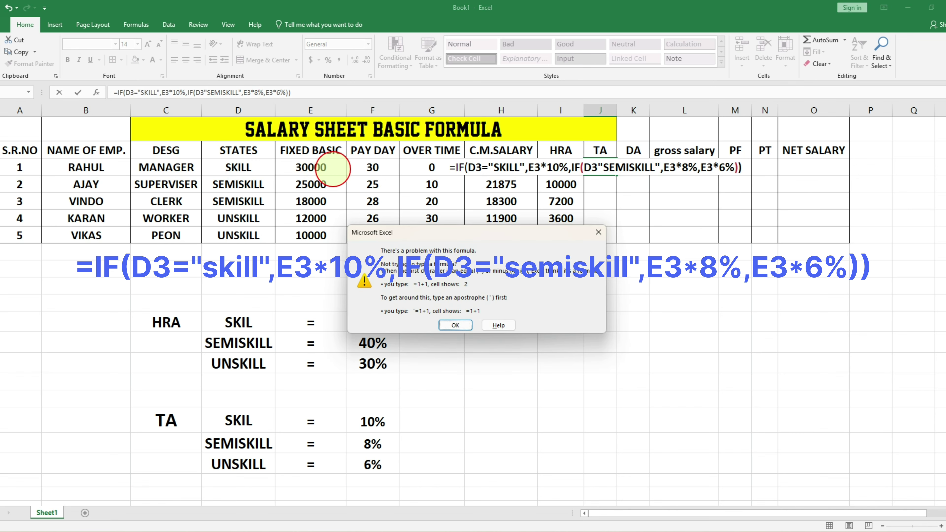
pyautogui.press('Return')
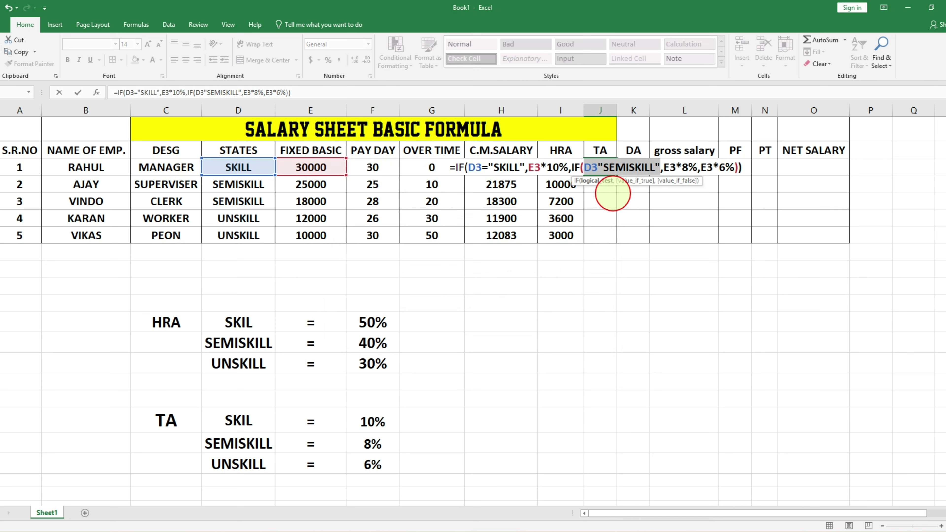
# Step: Insert the missing = between D3 and "SEMISKILL" in the TA formula and fill it down through J7
pyautogui.click(600, 167)
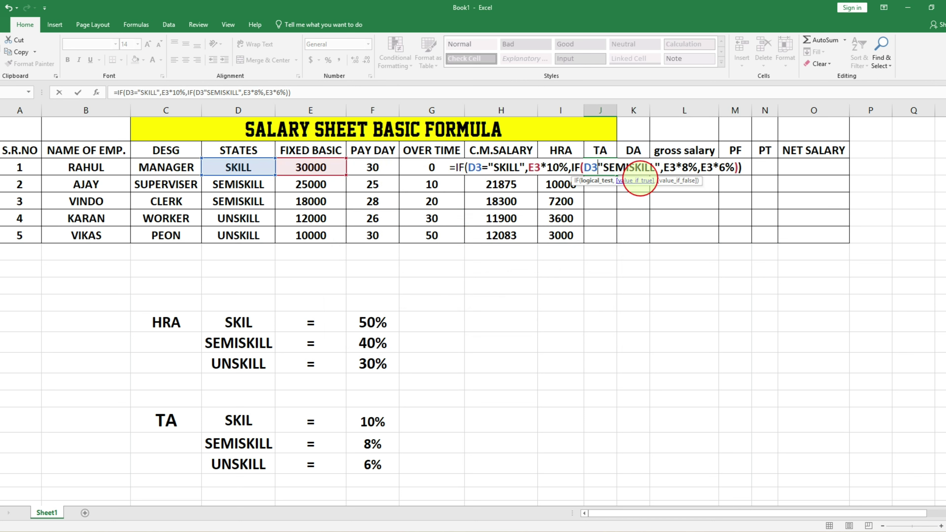
pyautogui.write('=')
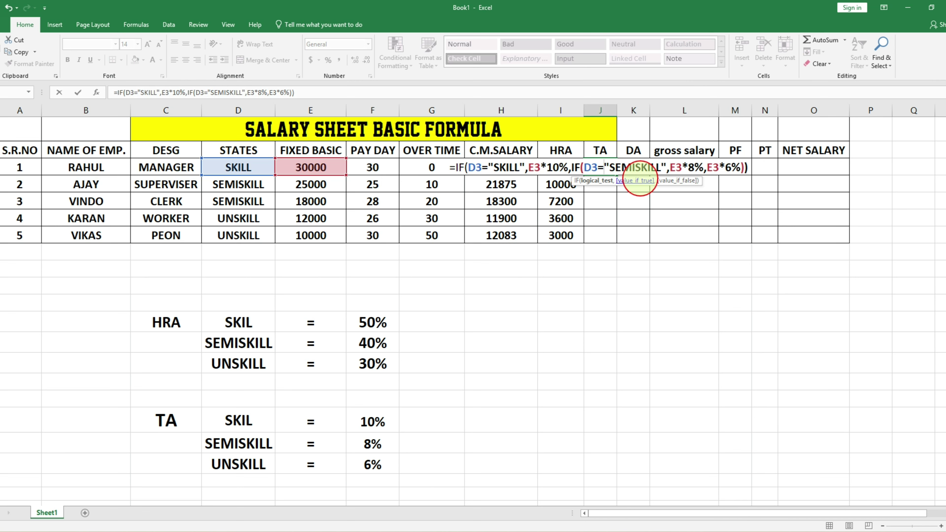
pyautogui.press('Return')
pyautogui.click(604, 169)
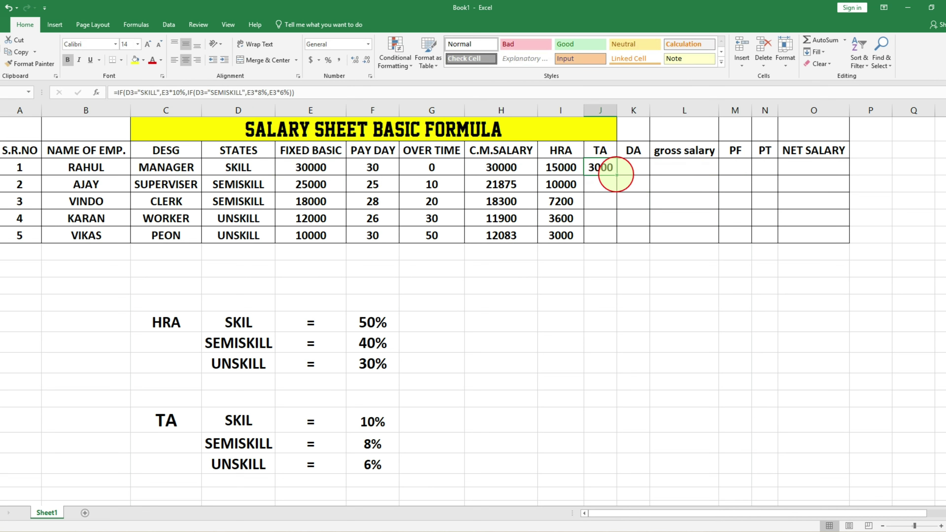
pyautogui.moveTo(616, 175); pyautogui.dragTo(616, 242)
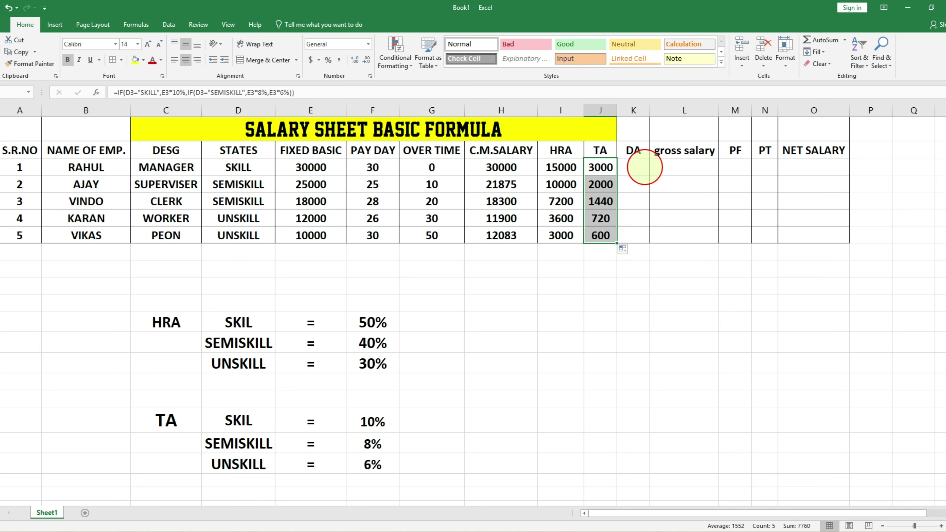
# Step: Calculate DA in K3 with the formula =E3*6% and fill it down through K7
pyautogui.click(641, 167)
pyautogui.write('=')
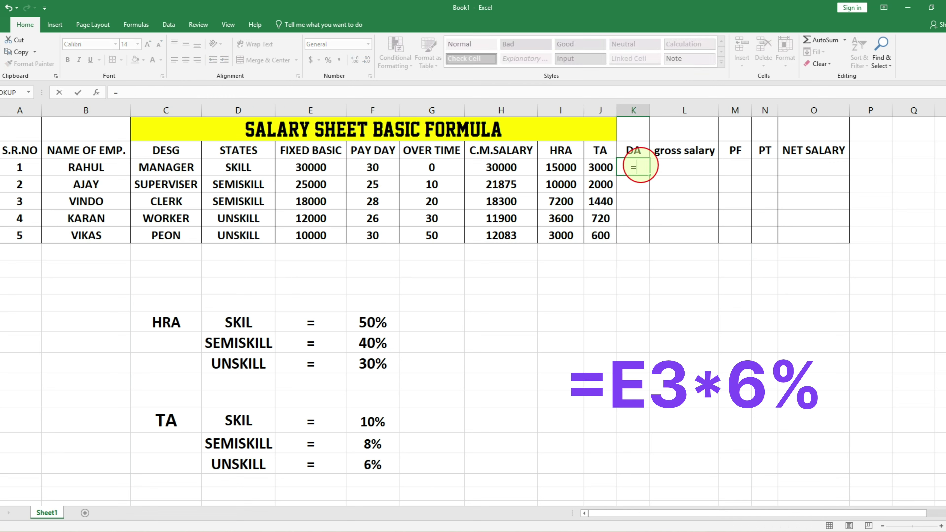
pyautogui.click(326, 170)
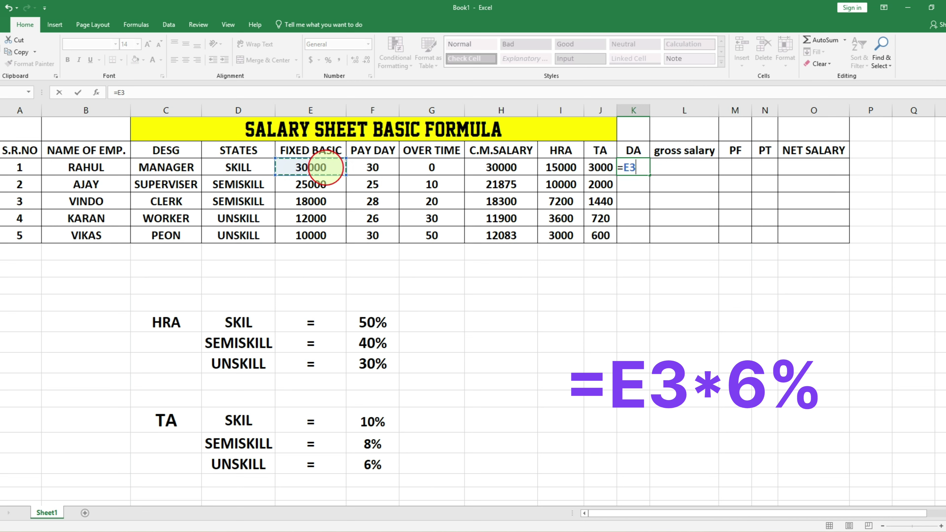
pyautogui.write('*6%')
pyautogui.press('Return')
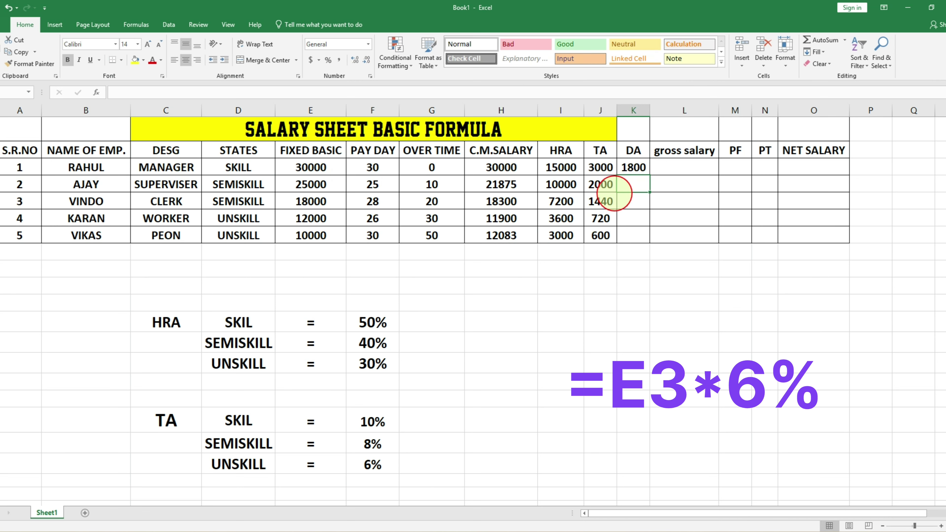
pyautogui.click(642, 167)
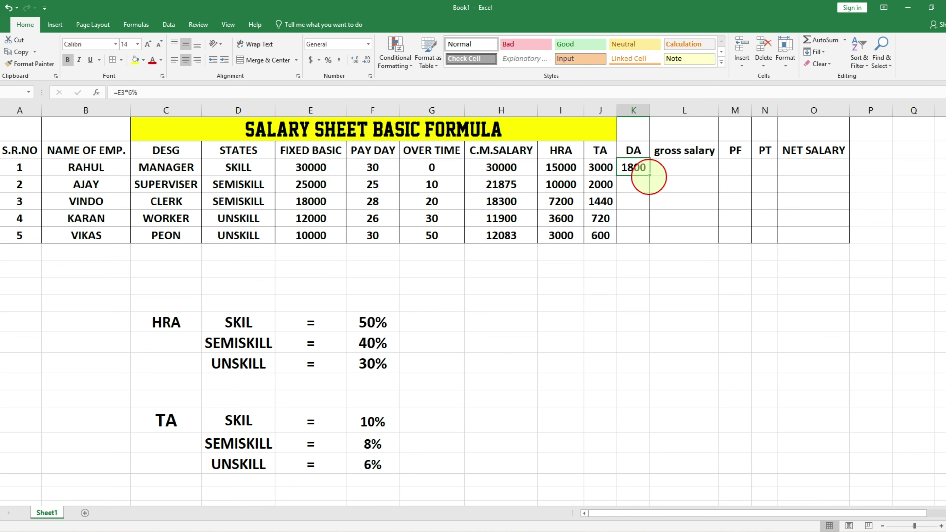
pyautogui.moveTo(649, 175); pyautogui.dragTo(644, 241)
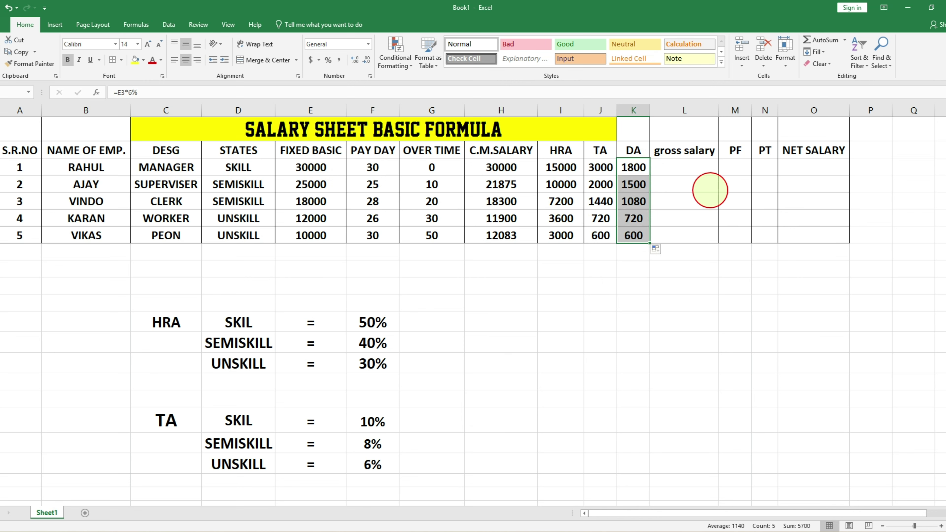
# Step: Calculate the first employee's gross salary in L3 with the formula =SUM(H3:K3)
pyautogui.click(695, 166)
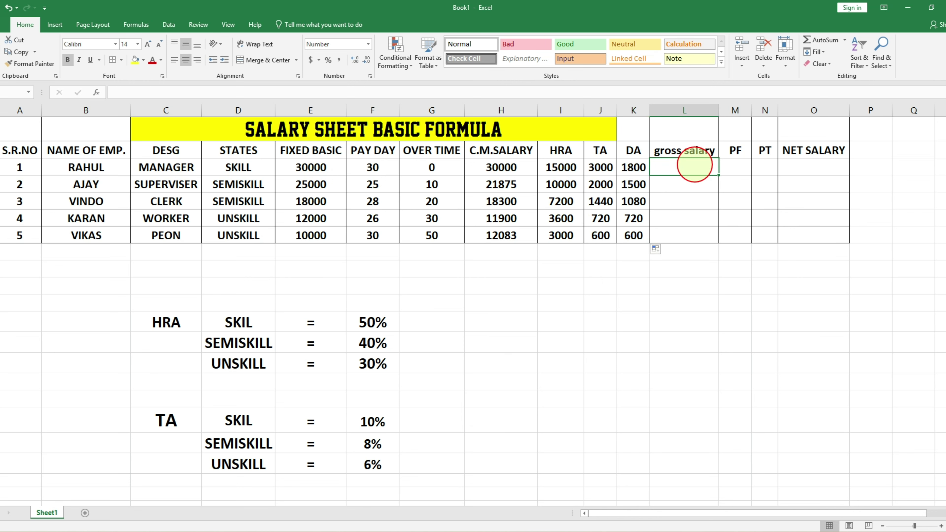
pyautogui.write('=')
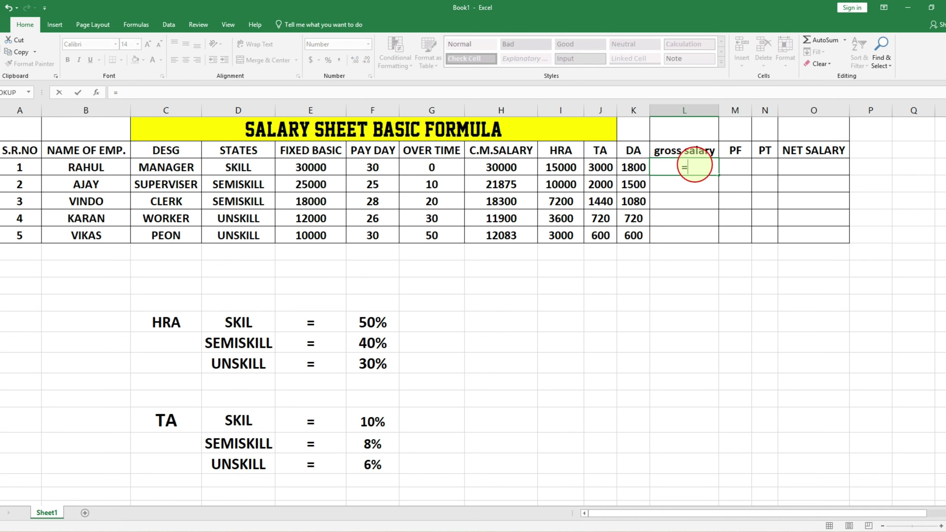
pyautogui.write('S')
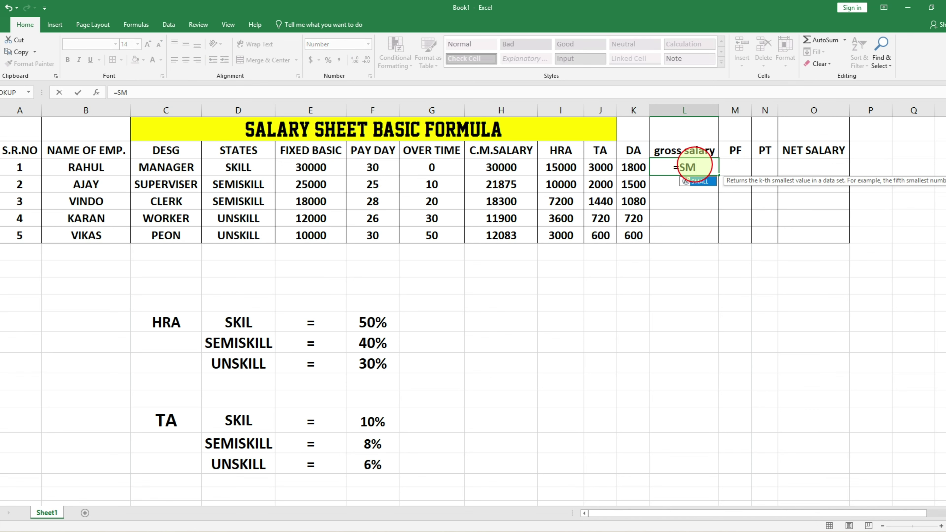
pyautogui.write('UM(')
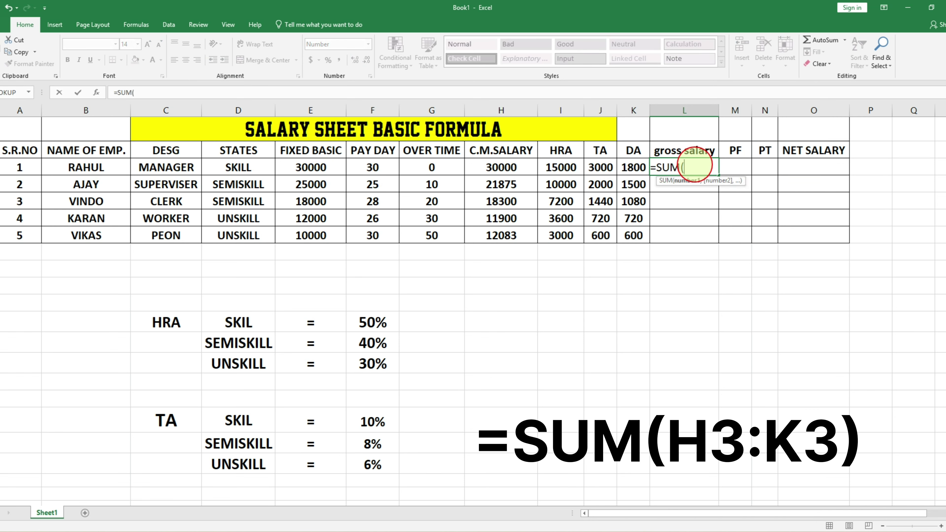
pyautogui.moveTo(501, 168); pyautogui.dragTo(630, 168)
pyautogui.write(')')
pyautogui.press('Return')
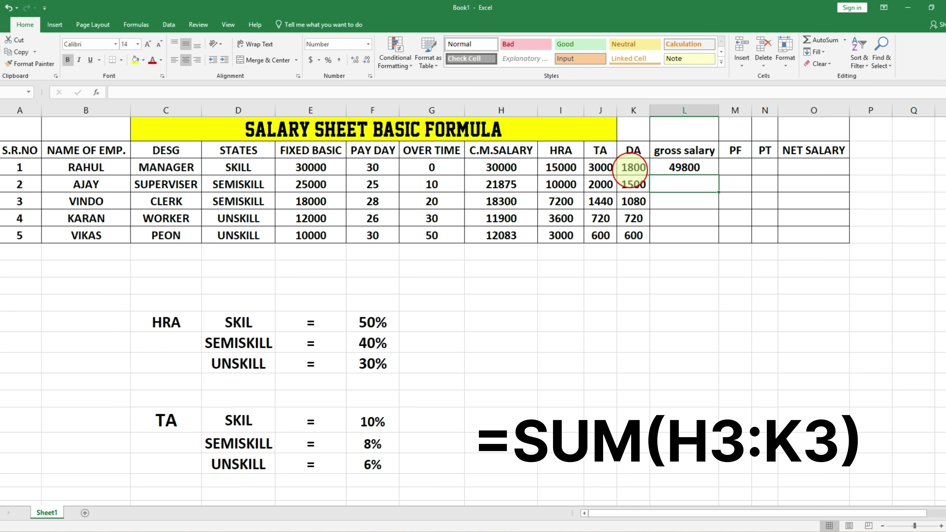
# Step: Fill the gross salary formula from L3 down through L7
pyautogui.click(684, 169)
pyautogui.moveTo(718, 175); pyautogui.dragTo(718, 237)
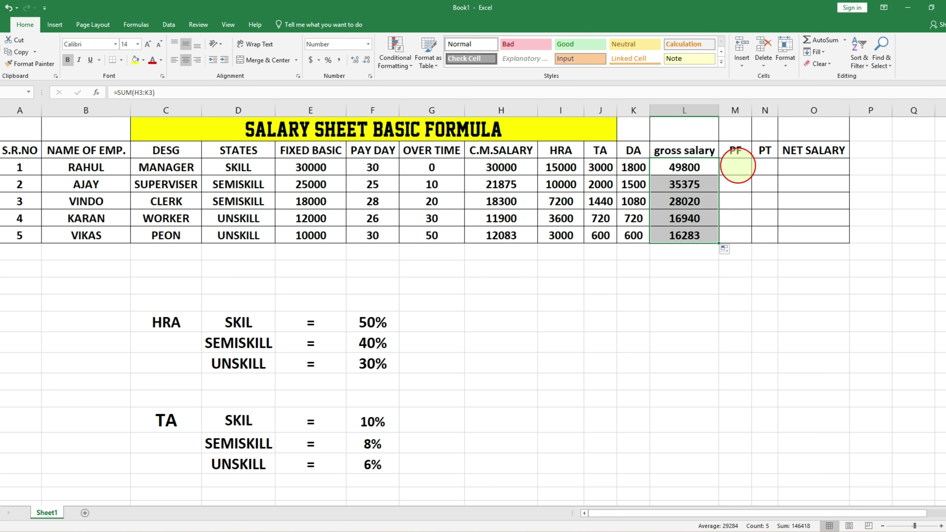
# Step: Calculate the first employee's PF in M3 with the formula =IF(E3>15000,1800,E3*12%)
pyautogui.click(736, 166)
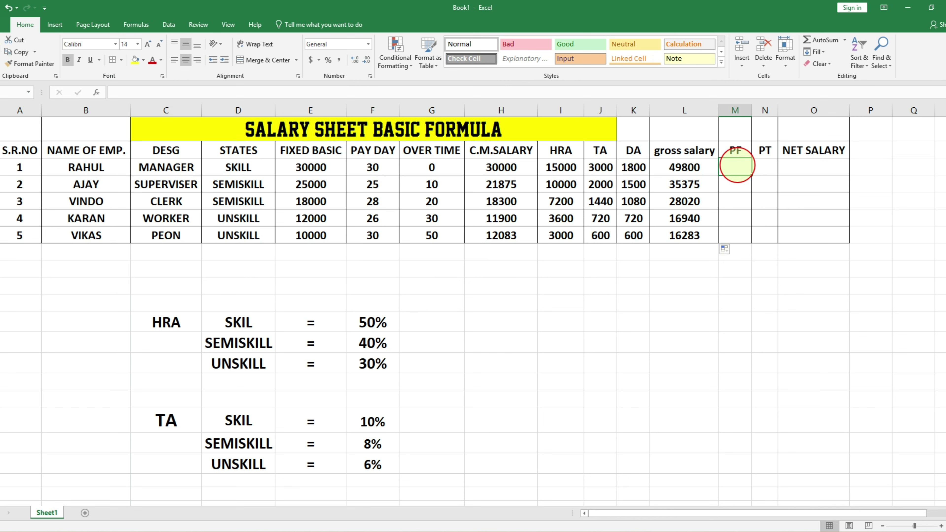
pyautogui.write('=IF')
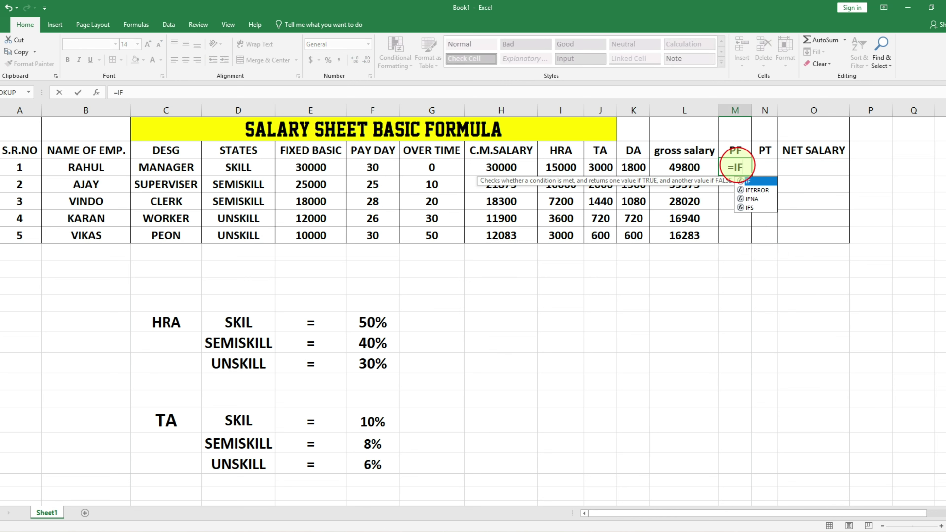
pyautogui.write('(')
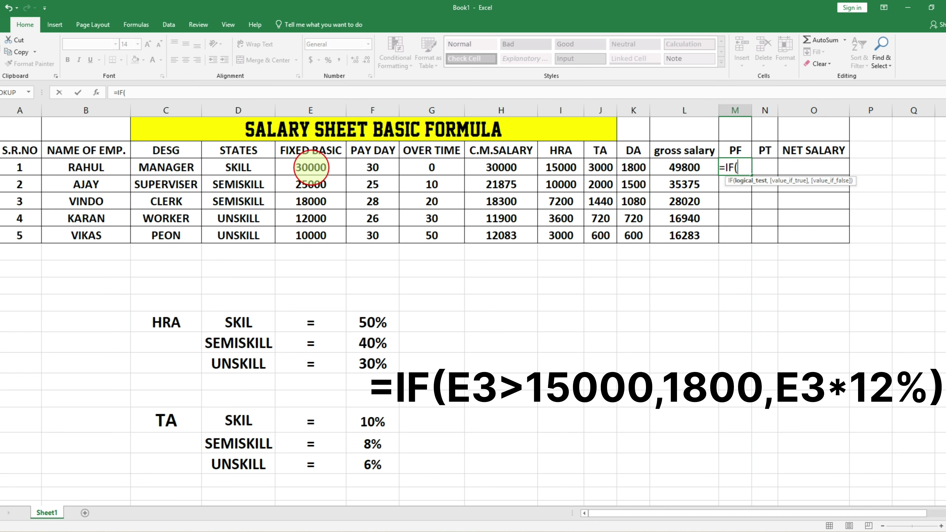
pyautogui.click(312, 167)
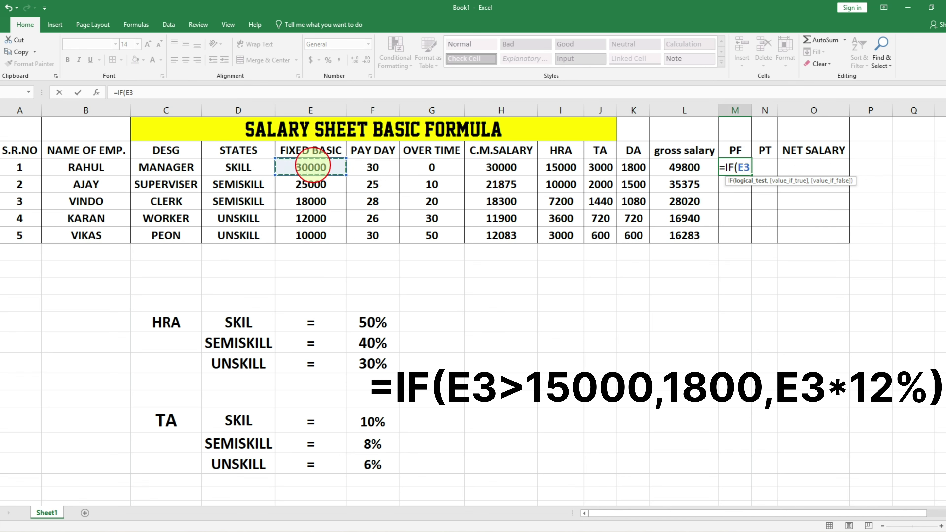
pyautogui.write('>')
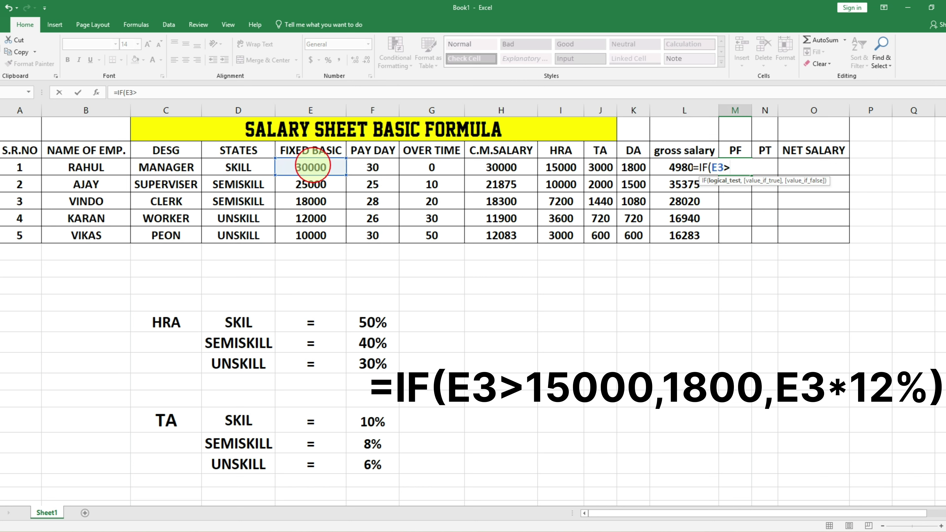
pyautogui.write('15000,')
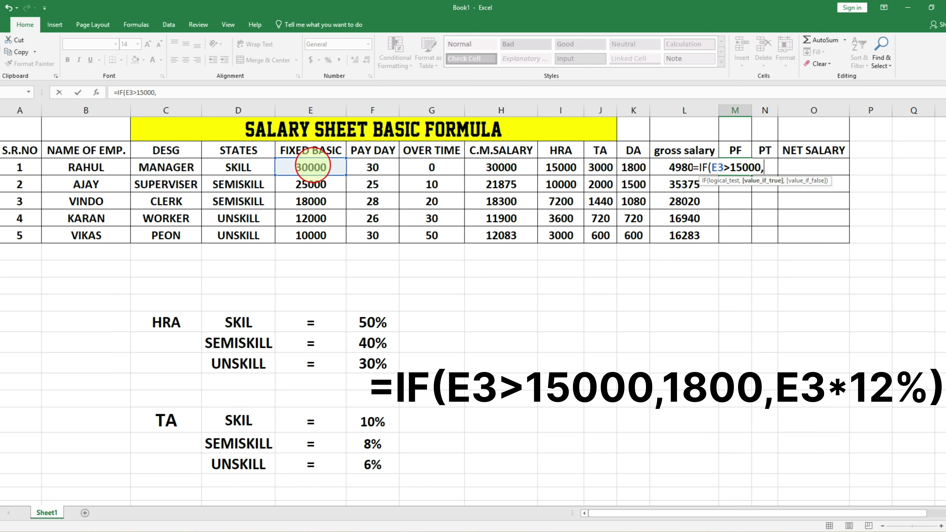
pyautogui.write('1800')
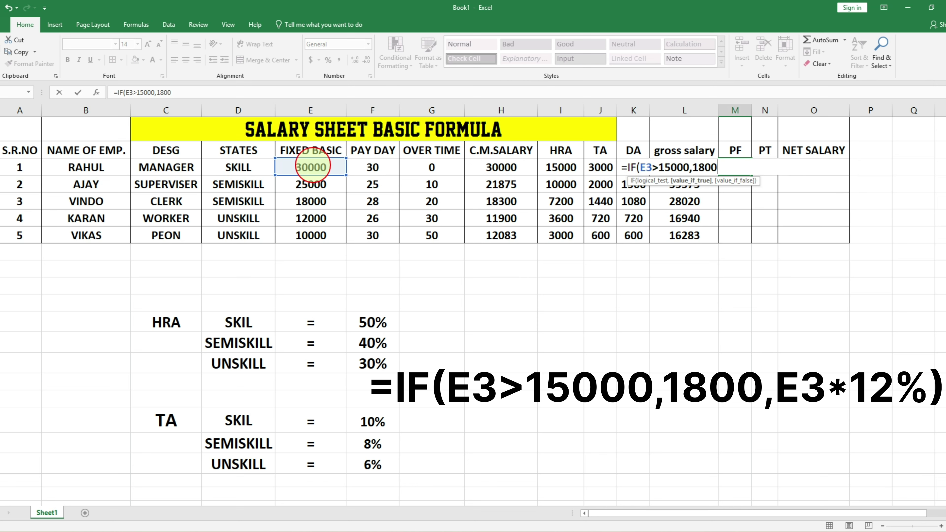
pyautogui.write(',')
pyautogui.click(311, 167)
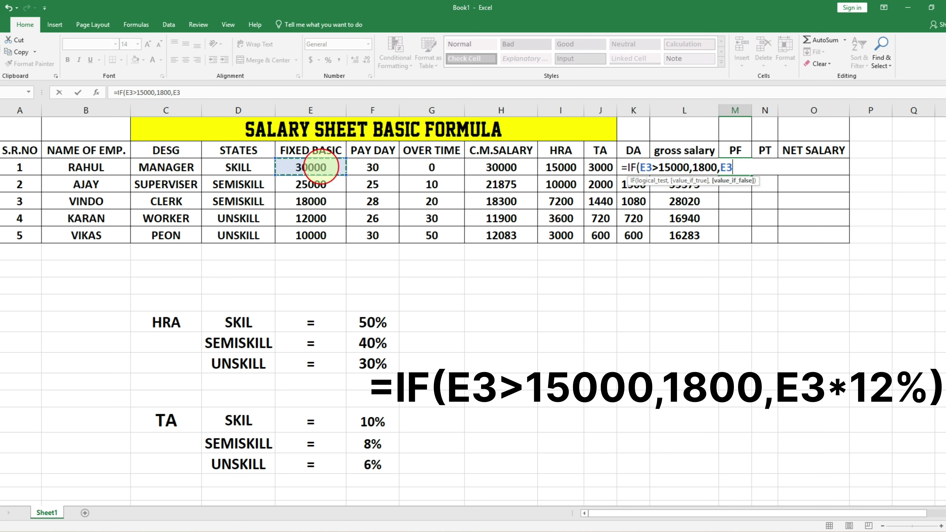
pyautogui.write('*12%')
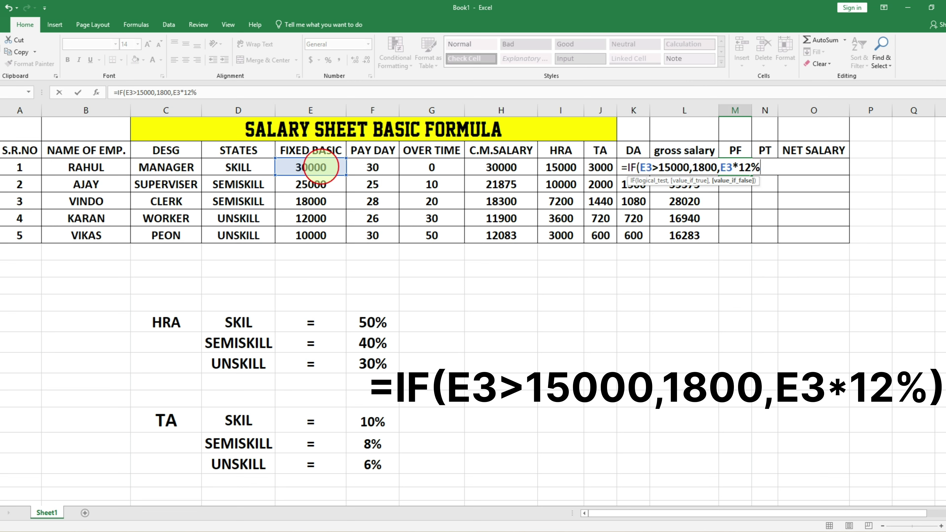
pyautogui.press('Return')
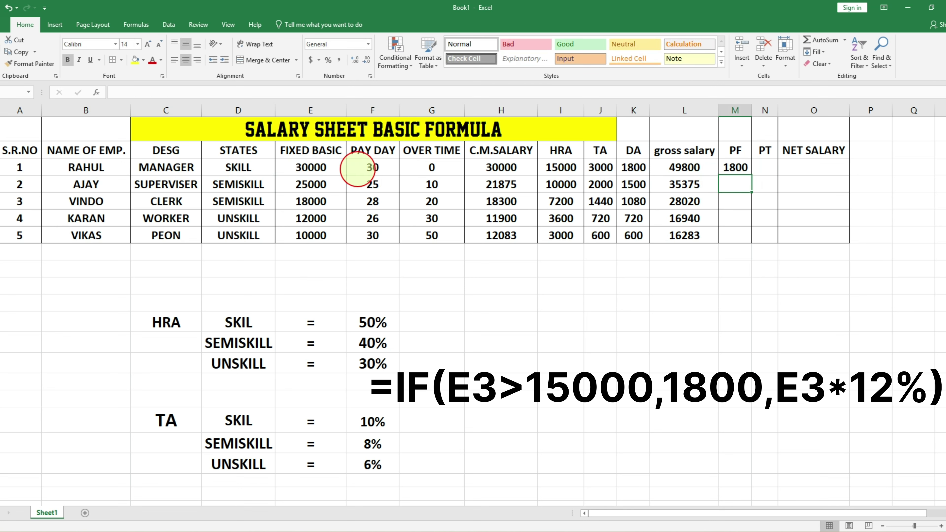
# Step: Fill the PF formula down through M7 and check the last two employees' PF against their fixed basic
pyautogui.click(735, 167)
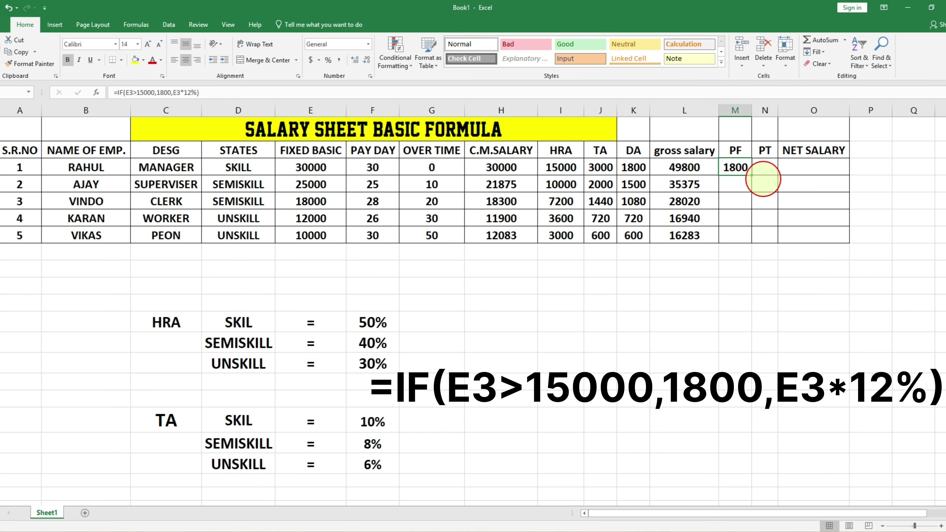
pyautogui.moveTo(752, 175); pyautogui.dragTo(757, 239)
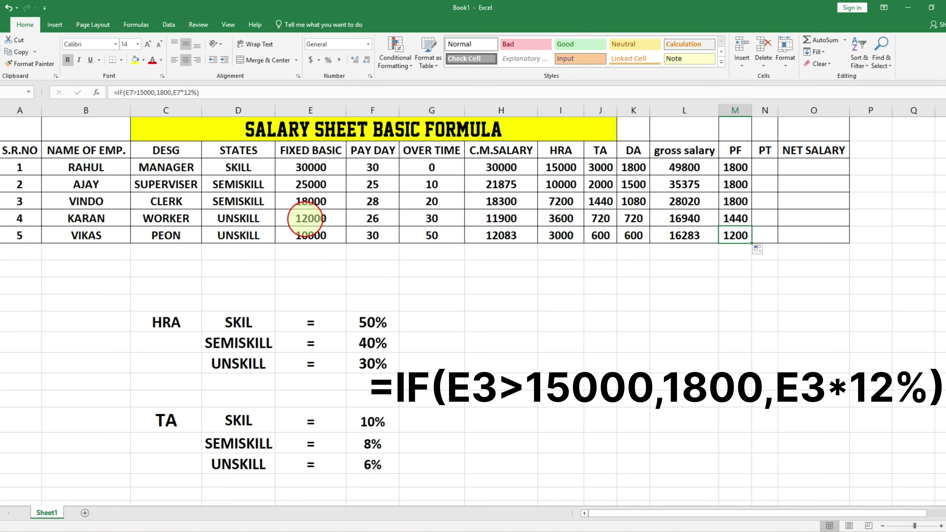
pyautogui.click(311, 222)
pyautogui.click(735, 219)
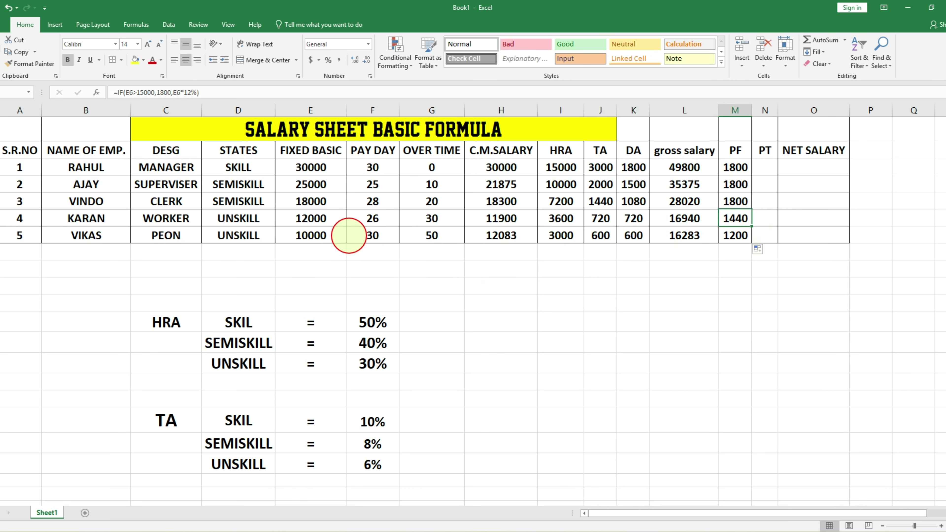
pyautogui.click(327, 235)
pyautogui.click(742, 234)
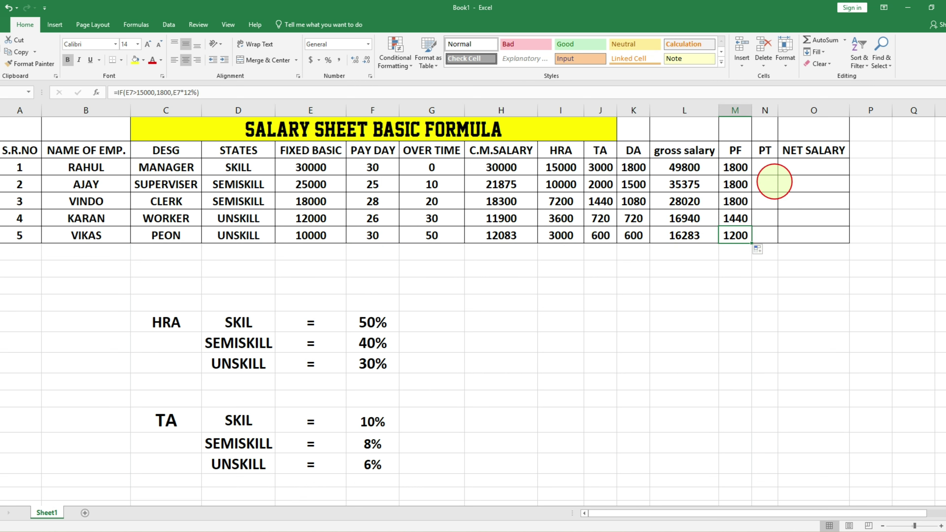
# Step: Start the PT formula in N3 with =IF(L3>10000,200 based on the gross salary
pyautogui.click(765, 167)
pyautogui.write('=')
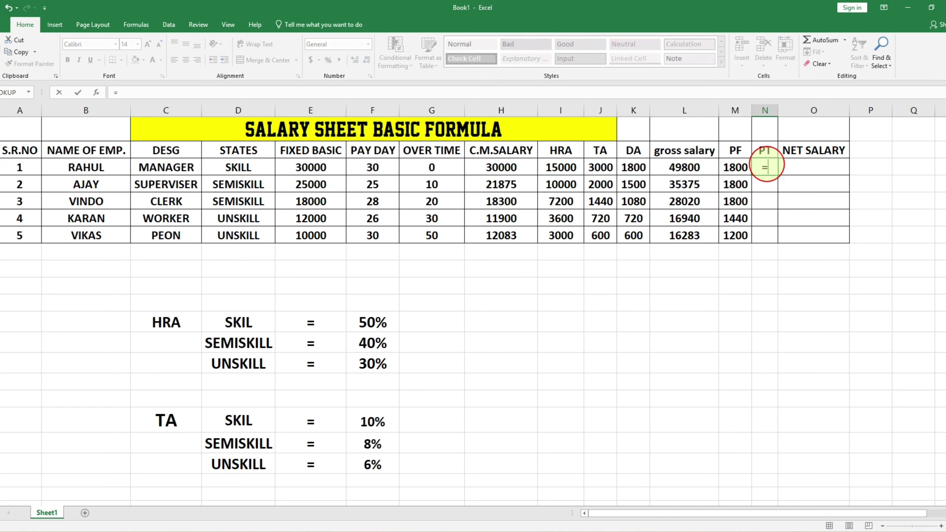
pyautogui.write('IF')
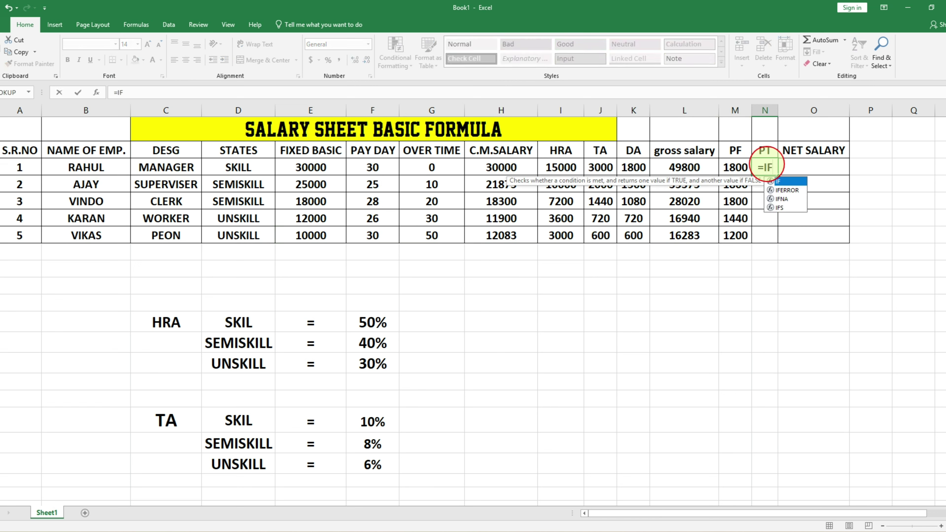
pyautogui.write('(')
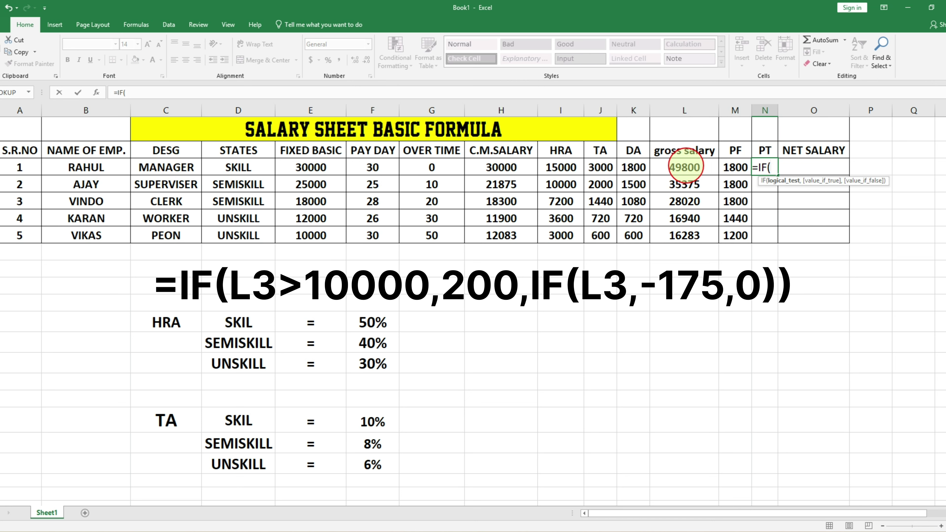
pyautogui.click(686, 167)
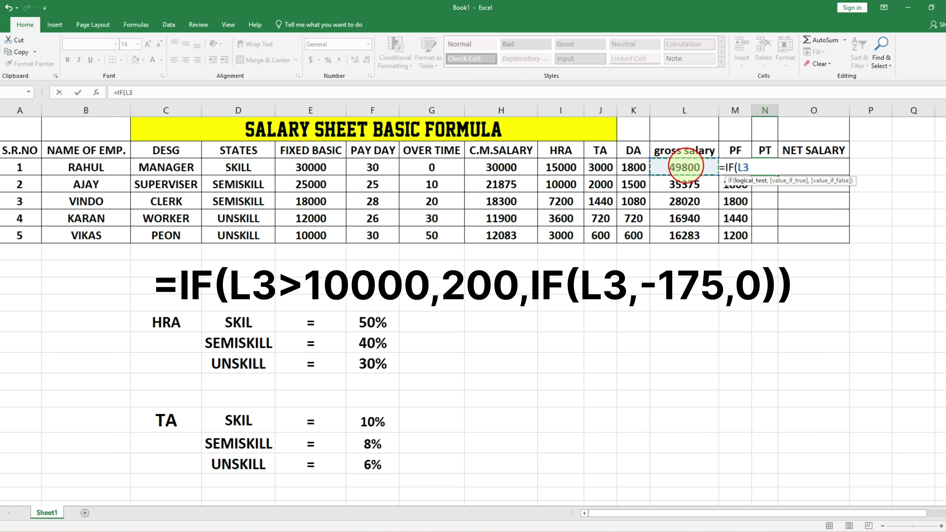
pyautogui.write('>10000')
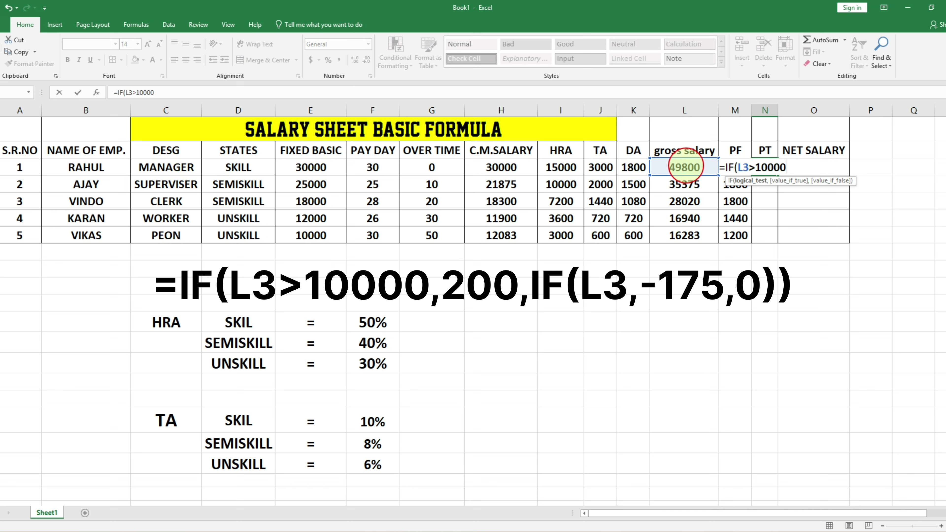
pyautogui.write(',200')
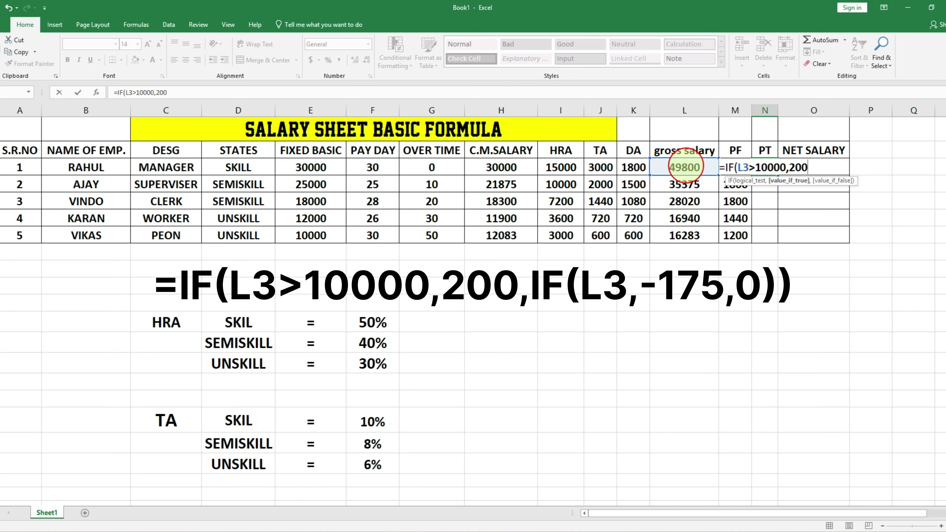
# Step: Complete the PT formula as =IF(L3>10000,200,IF(L3,-175,0)) and fill it down through N7
pyautogui.write(',IF')
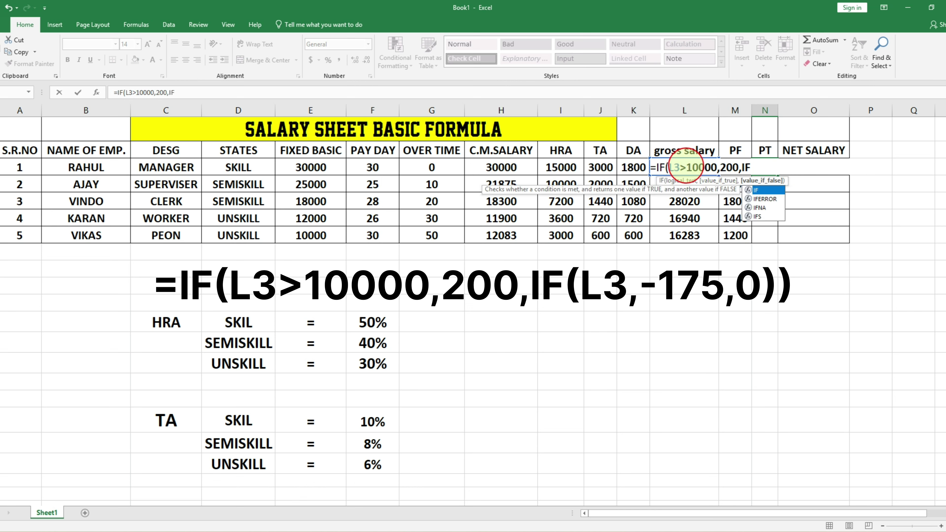
pyautogui.write('(')
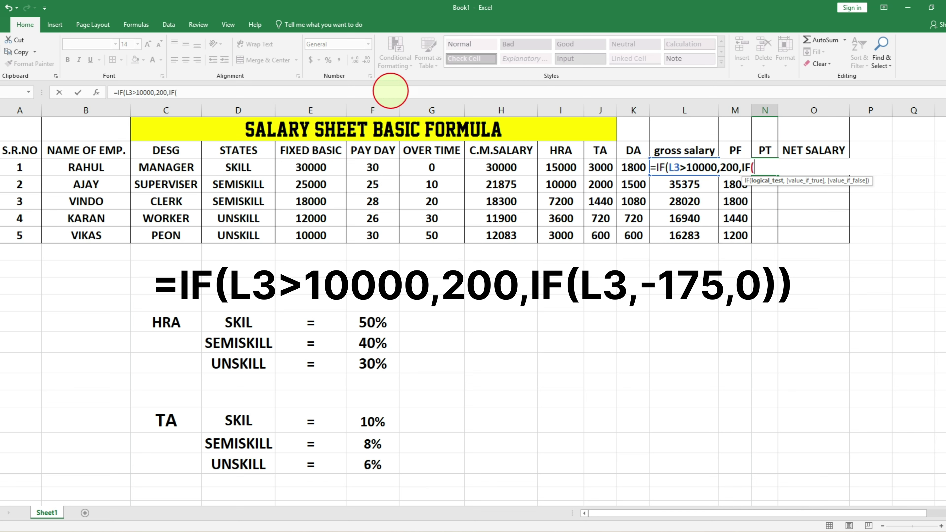
pyautogui.click(389, 89)
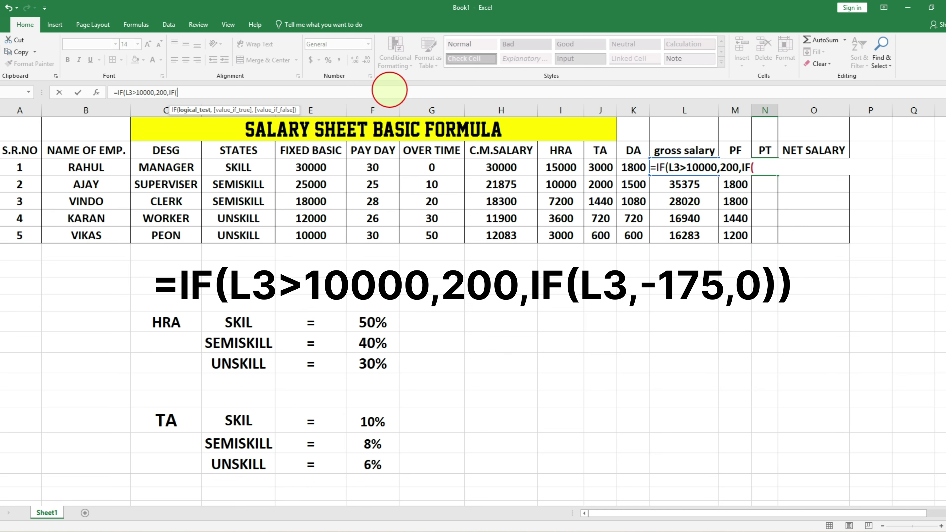
pyautogui.write('L3')
pyautogui.write(',')
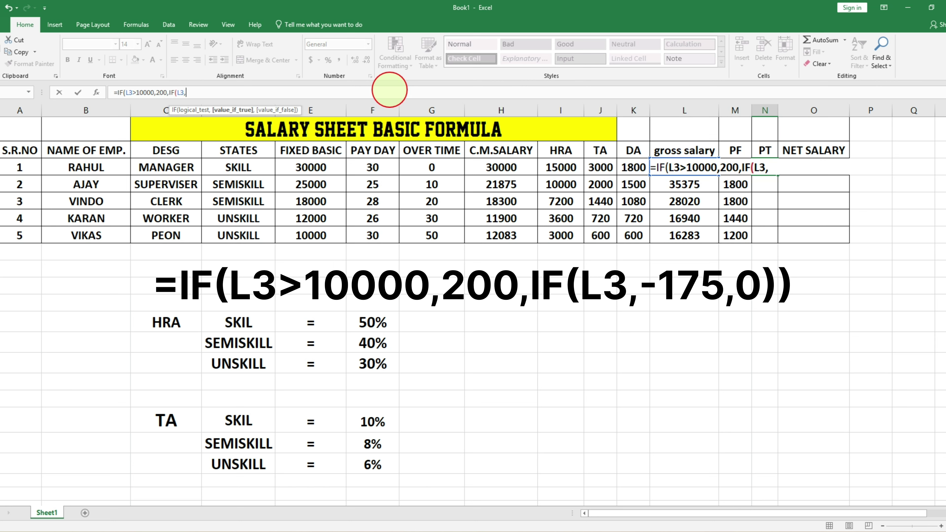
pyautogui.write('-175,')
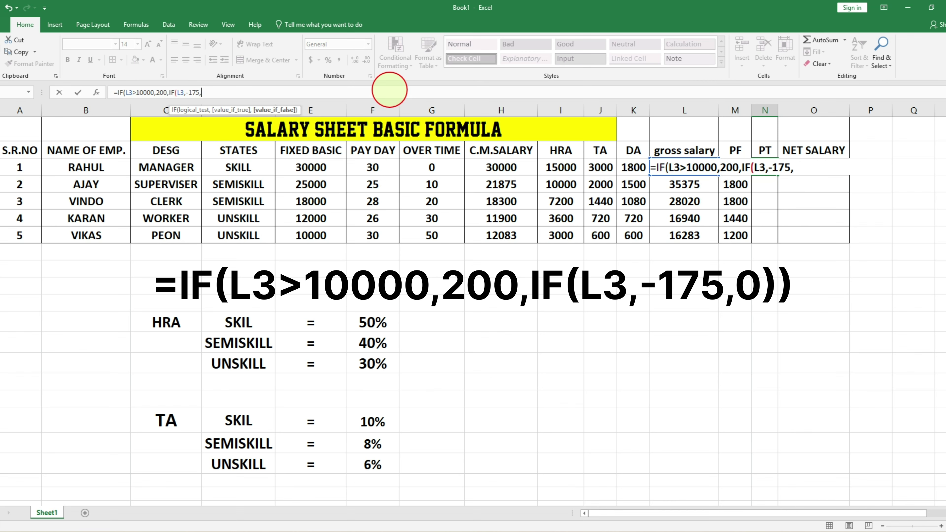
pyautogui.write('0')
pyautogui.press('Return')
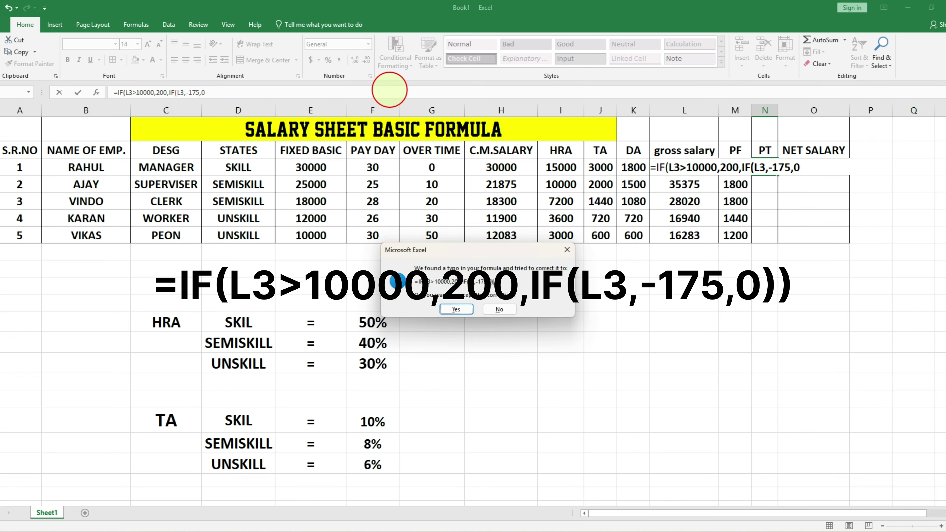
pyautogui.press('Return')
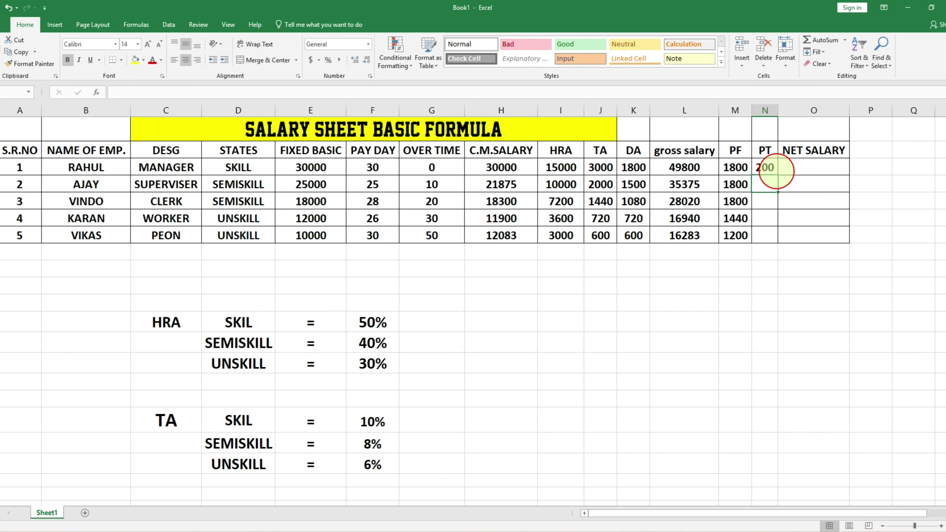
pyautogui.click(770, 168)
pyautogui.moveTo(778, 174); pyautogui.dragTo(780, 239)
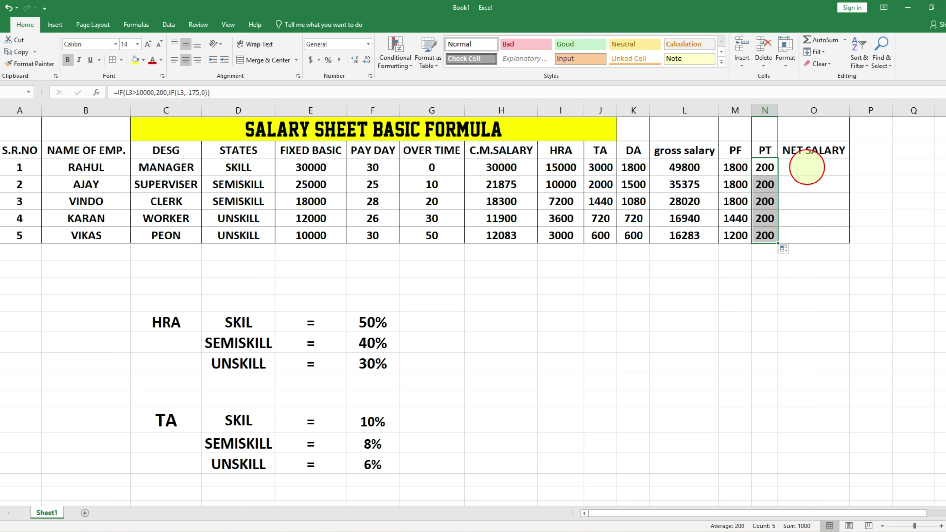
# Step: Calculate net salary in O3 with the formula =L3-(M3+N3) and fill it down through O7
pyautogui.click(806, 168)
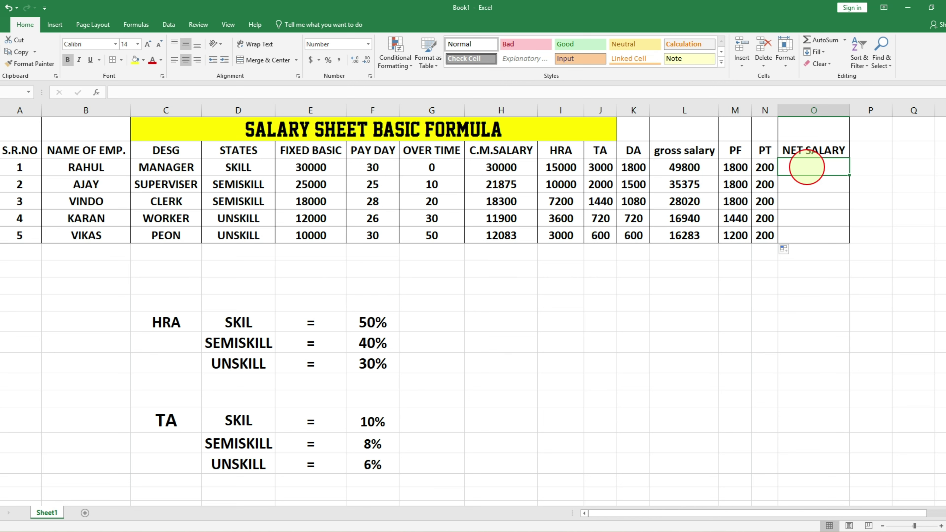
pyautogui.write('=')
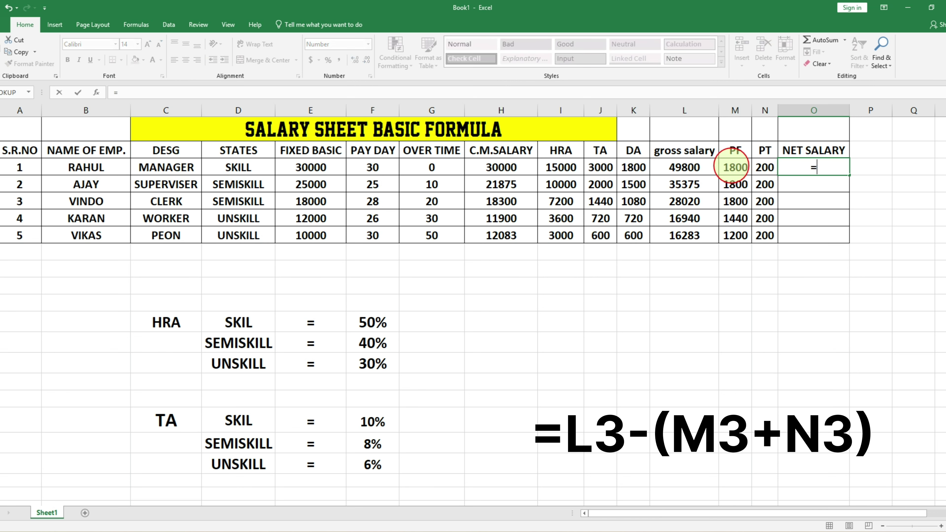
pyautogui.click(697, 167)
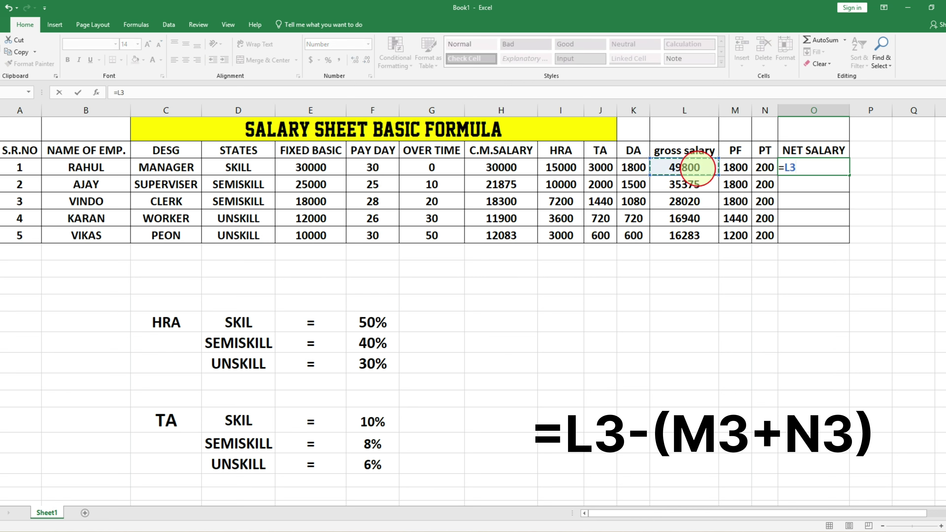
pyautogui.write('-(')
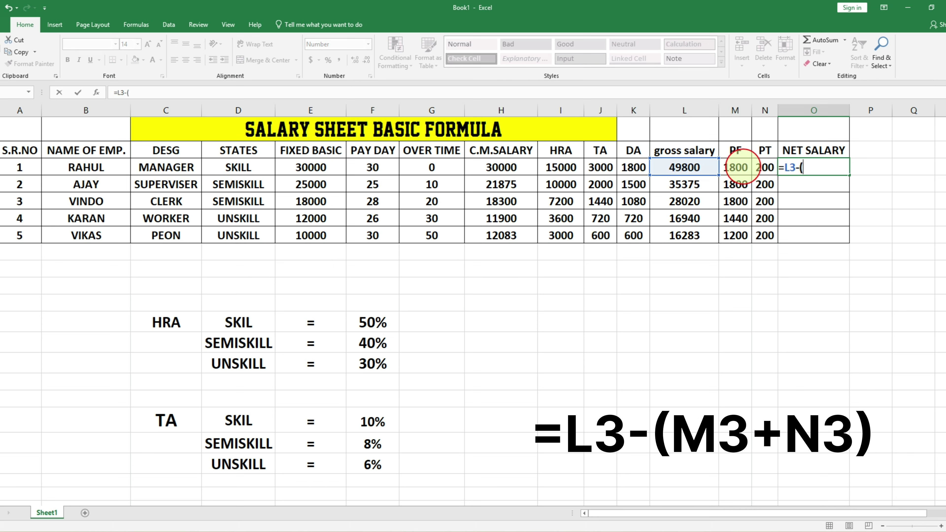
pyautogui.click(739, 167)
pyautogui.write('+')
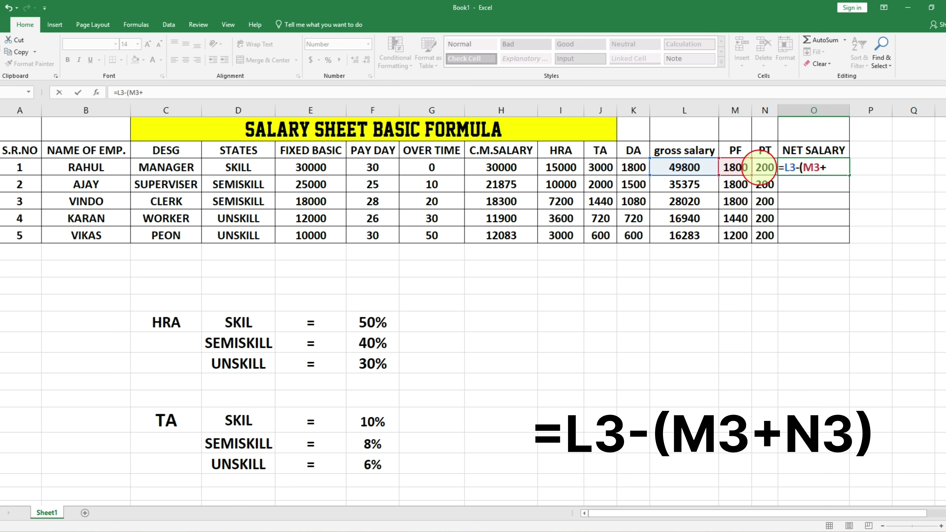
pyautogui.click(762, 168)
pyautogui.press('Return')
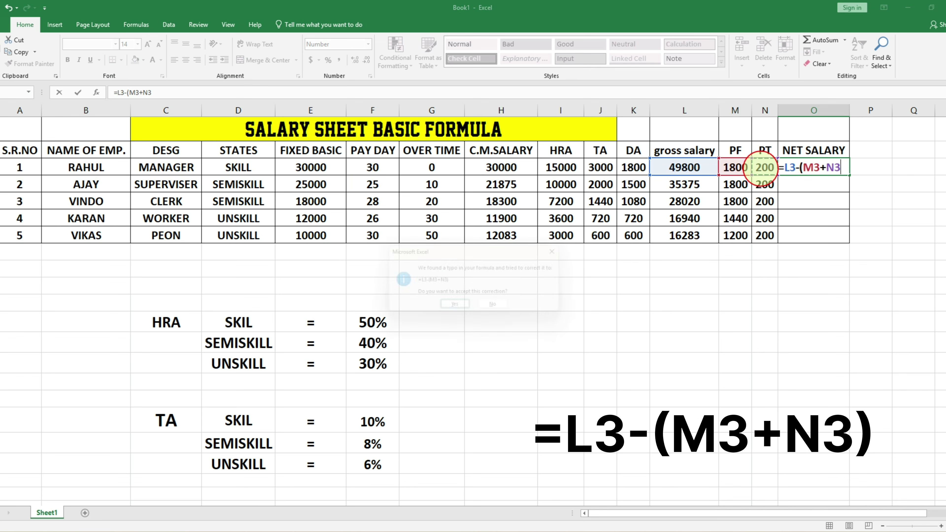
pyautogui.press('Return')
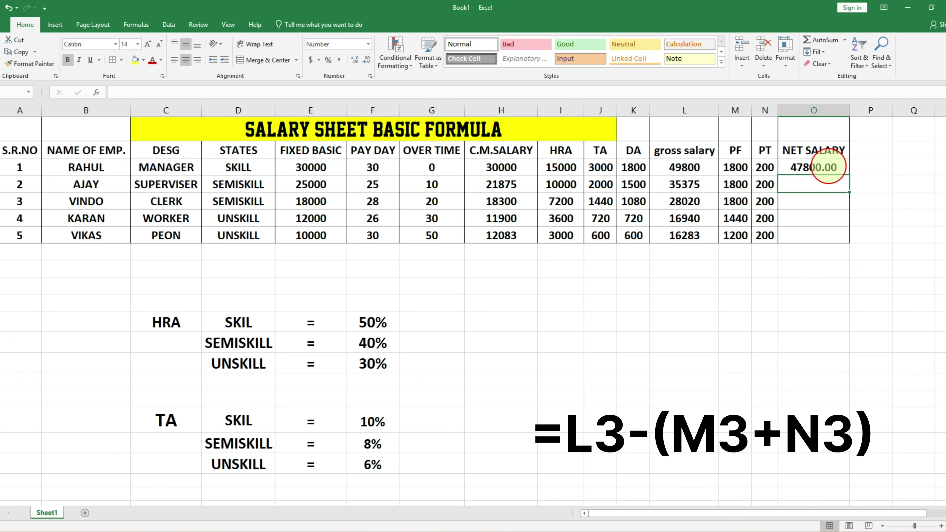
pyautogui.click(827, 172)
pyautogui.moveTo(845, 177); pyautogui.dragTo(848, 237)
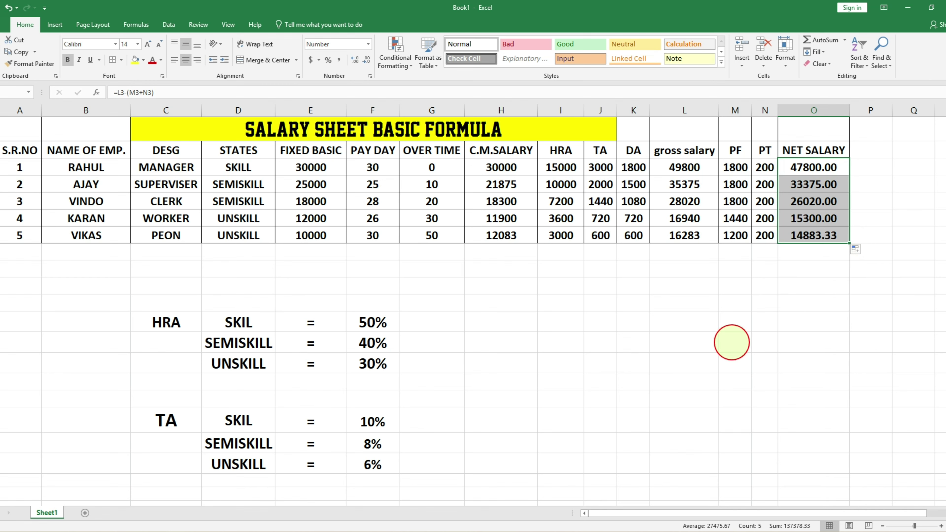
pyautogui.click(854, 254)
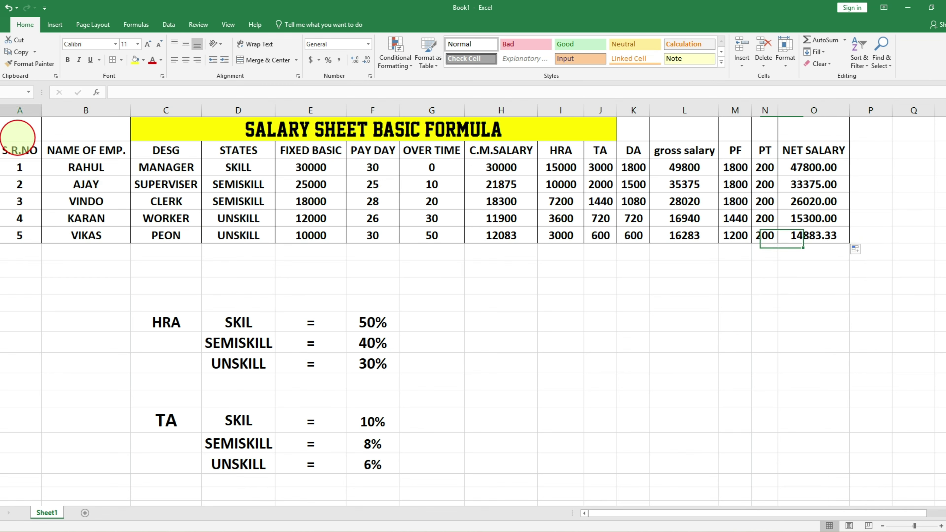
pyautogui.moveTo(17, 134); pyautogui.dragTo(806, 238)
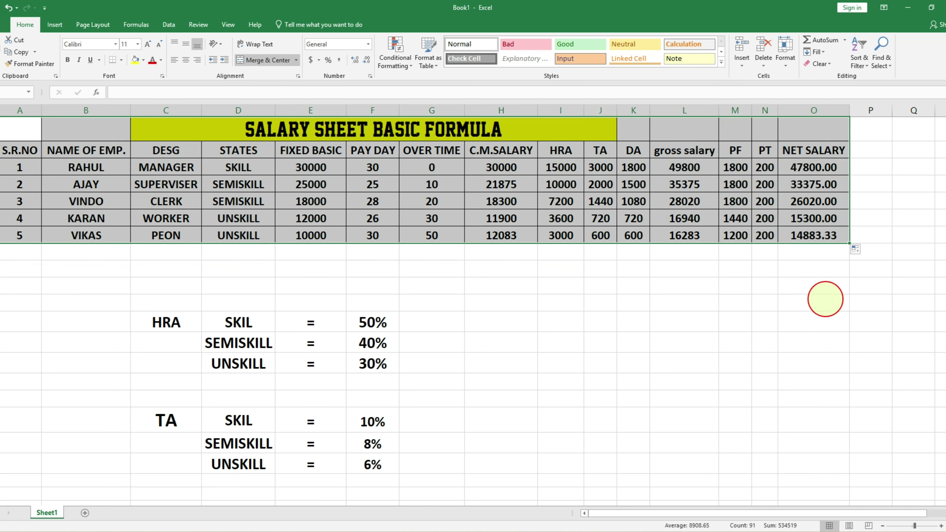
pyautogui.click(686, 320)
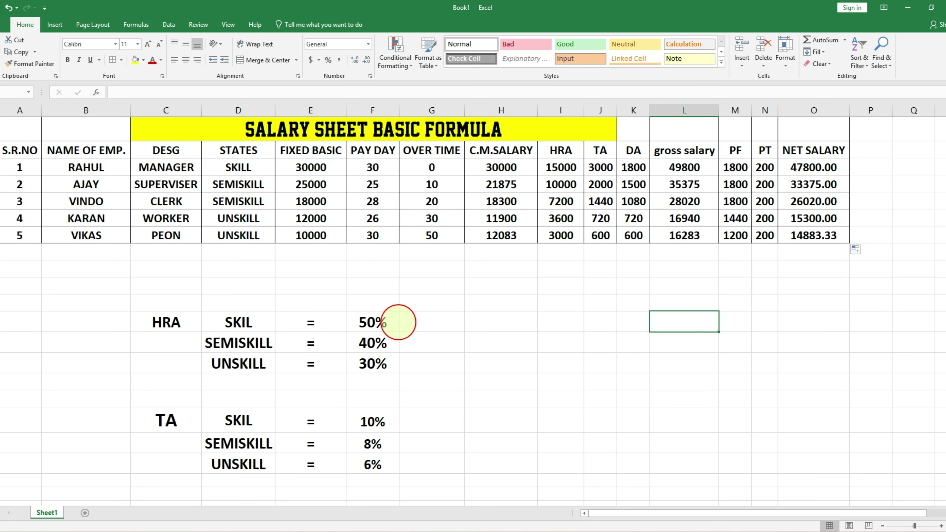